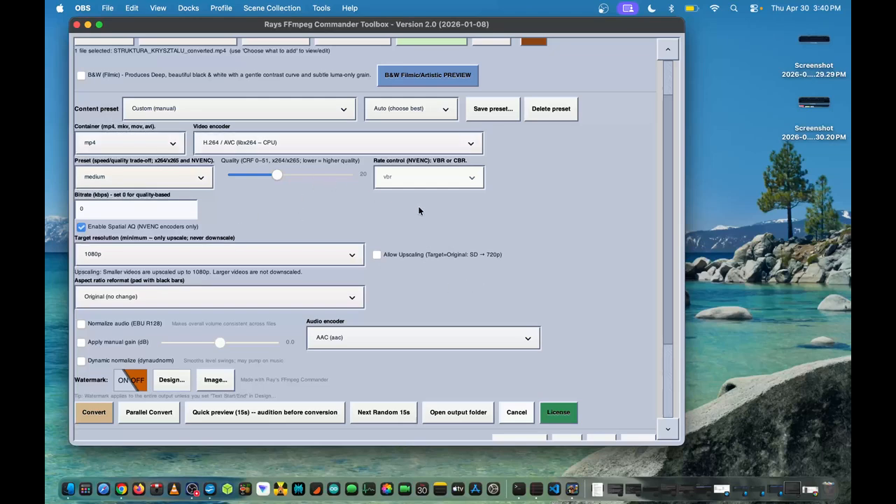
{"action": "scroll", "coordinate": [474, 224], "scroll_direction": "down", "scroll_amount": 2}
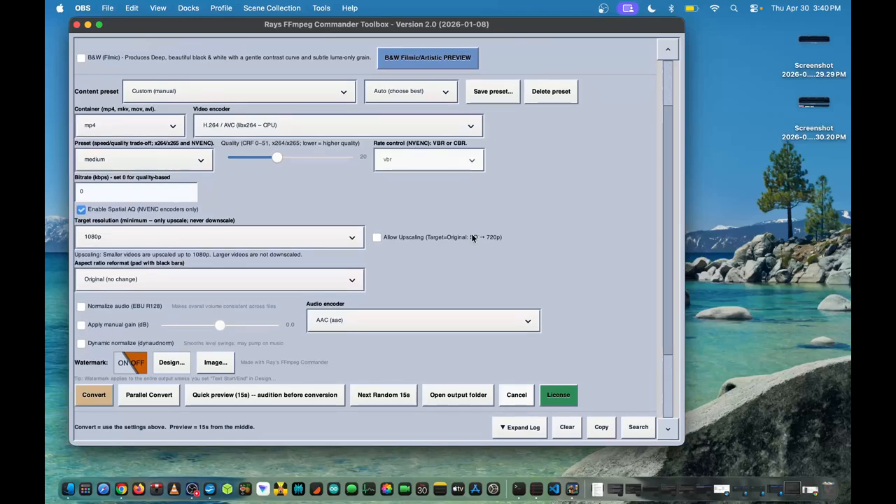
{"action": "scroll", "coordinate": [471, 233], "scroll_direction": "up", "scroll_amount": 2}
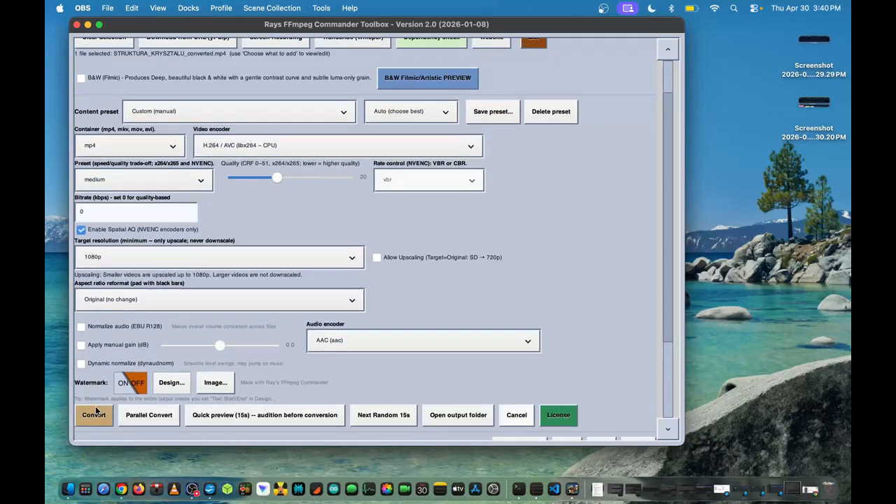
{"action": "scroll", "coordinate": [542, 264], "scroll_direction": "up", "scroll_amount": 2}
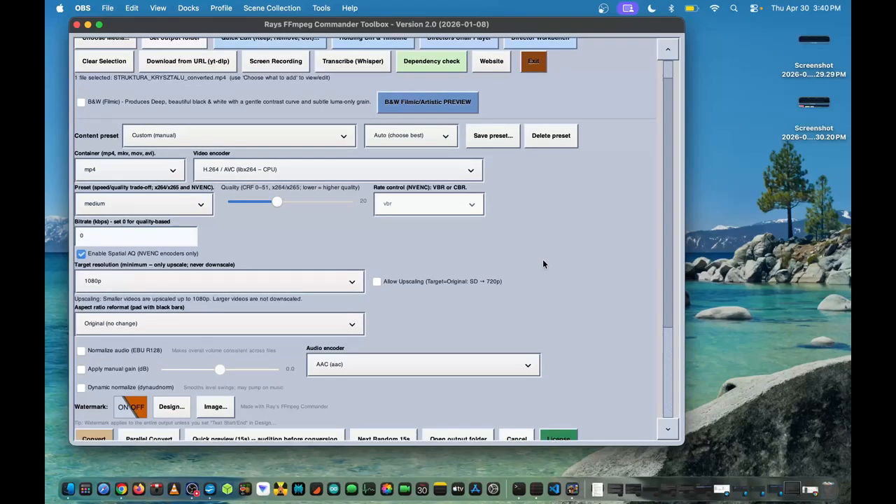
{"action": "scroll", "coordinate": [542, 264], "scroll_direction": "down", "scroll_amount": 4}
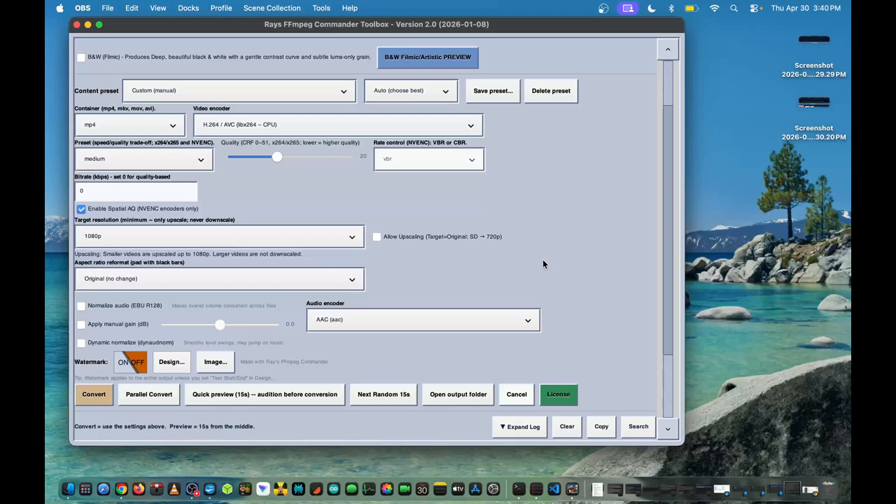
{"action": "scroll", "coordinate": [580, 221], "scroll_direction": "up", "scroll_amount": 5}
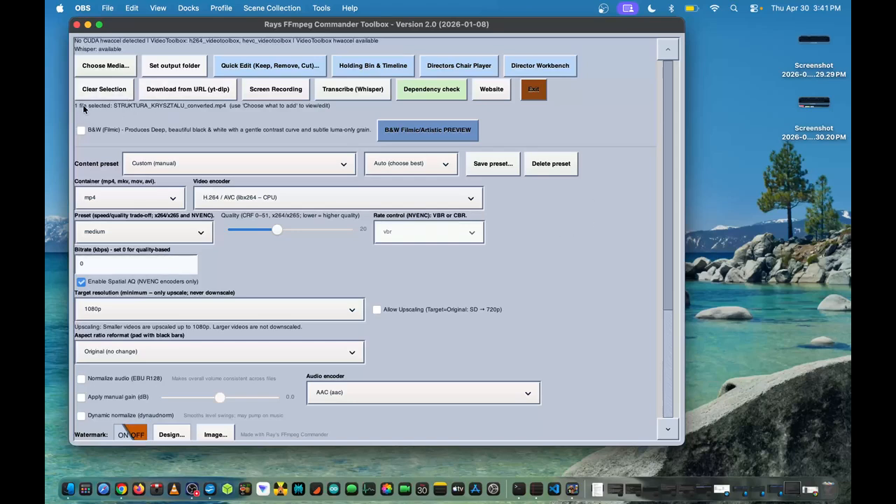
Examine the media source choices and the Batch CODEC Convert settings, leaving both dialogs without adding anything
{"action": "left_click", "coordinate": [108, 67]}
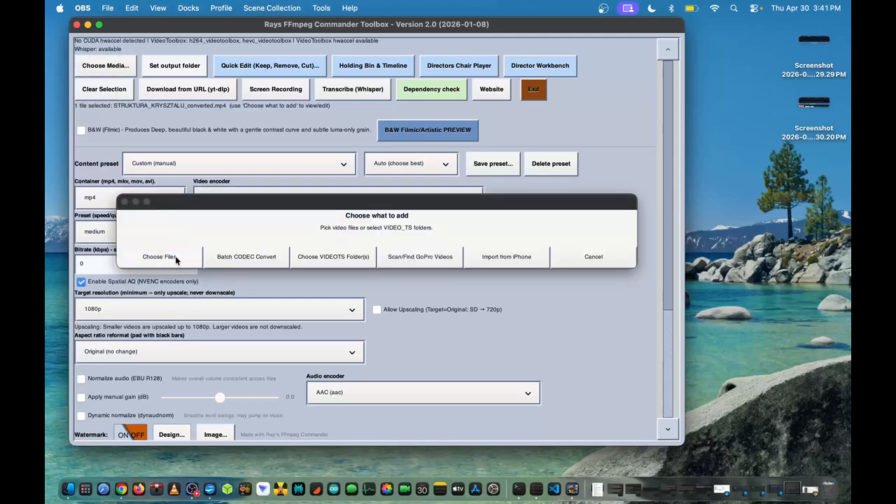
{"action": "left_click", "coordinate": [247, 256]}
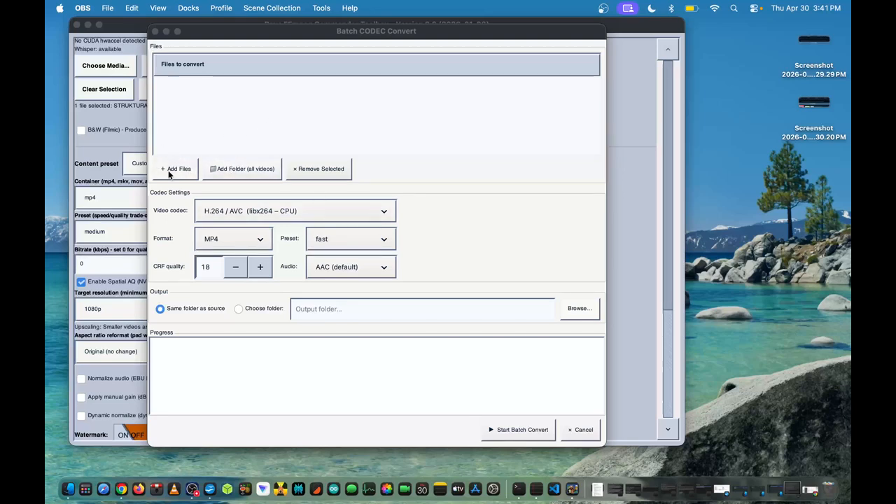
{"action": "left_click", "coordinate": [587, 432]}
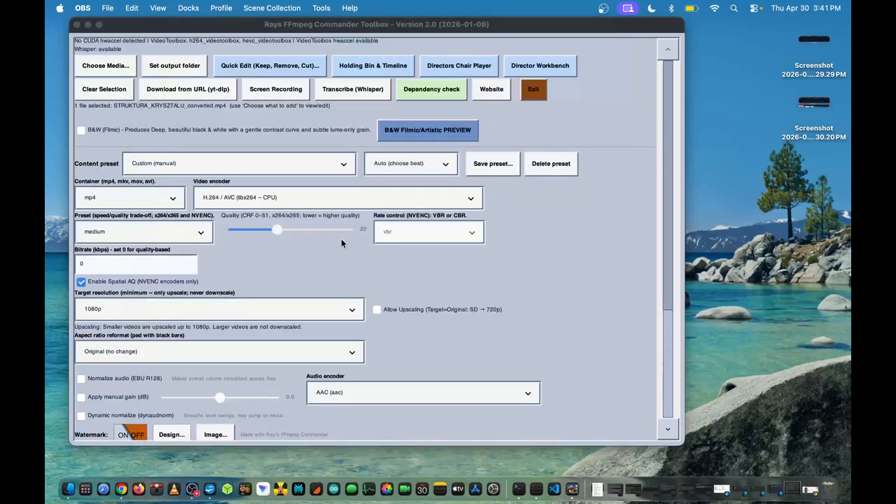
{"action": "left_click", "coordinate": [123, 69]}
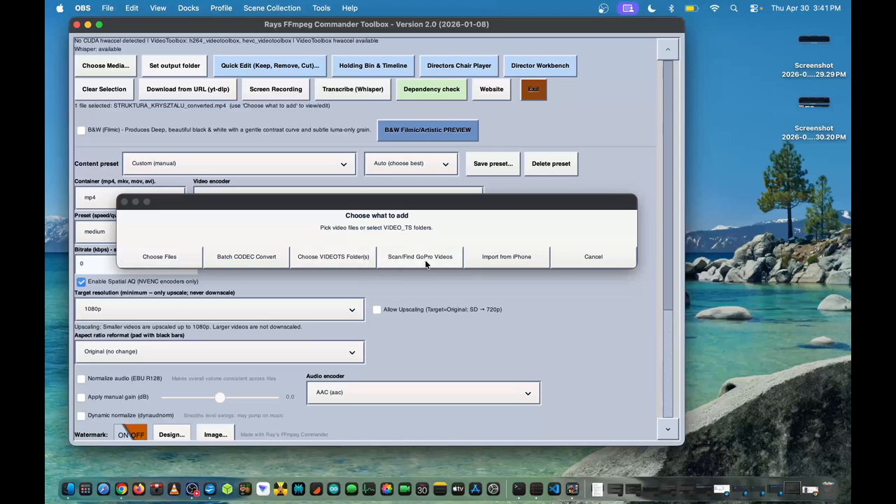
{"action": "left_click", "coordinate": [581, 256]}
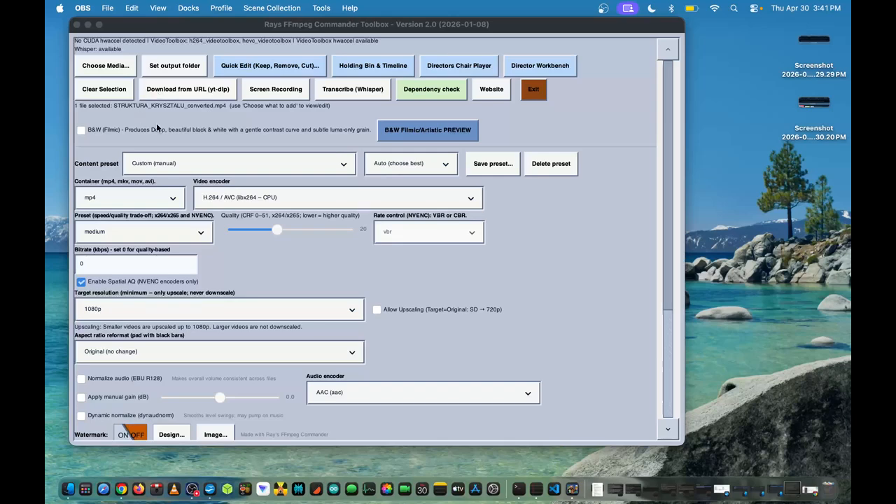
Open the selected video in the Directors Chair Player and switch the crosshair and safe guides overlays on and off again
{"action": "left_click", "coordinate": [451, 70]}
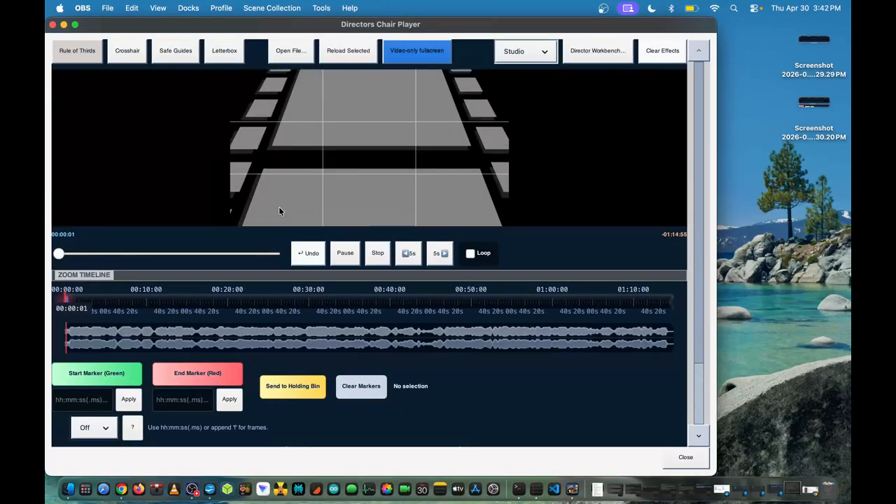
{"action": "left_click", "coordinate": [127, 50]}
{"action": "left_click", "coordinate": [178, 55]}
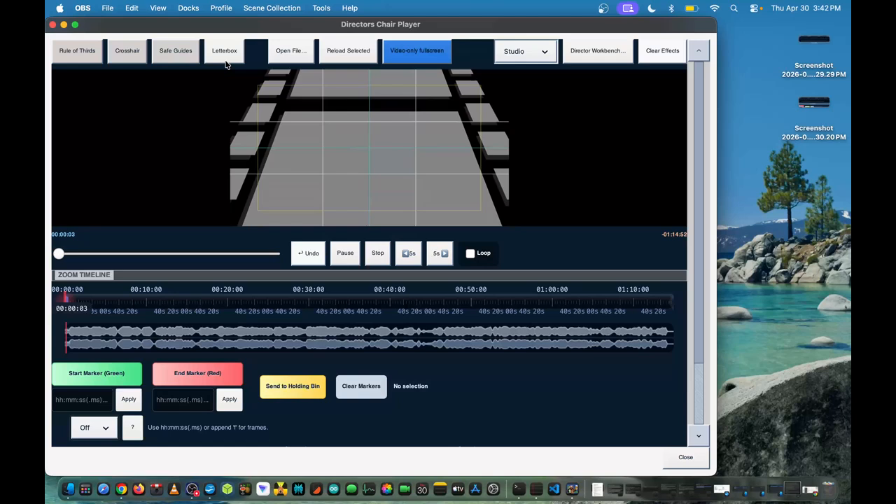
{"action": "left_click", "coordinate": [180, 59]}
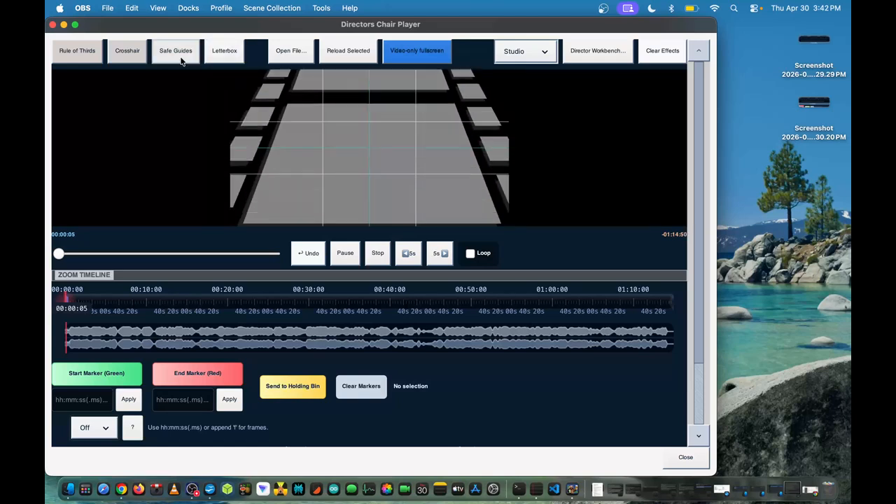
{"action": "left_click", "coordinate": [122, 59]}
Pause playback and set the start marker at 00:17:43 on the zoom timeline
{"action": "left_click", "coordinate": [354, 261]}
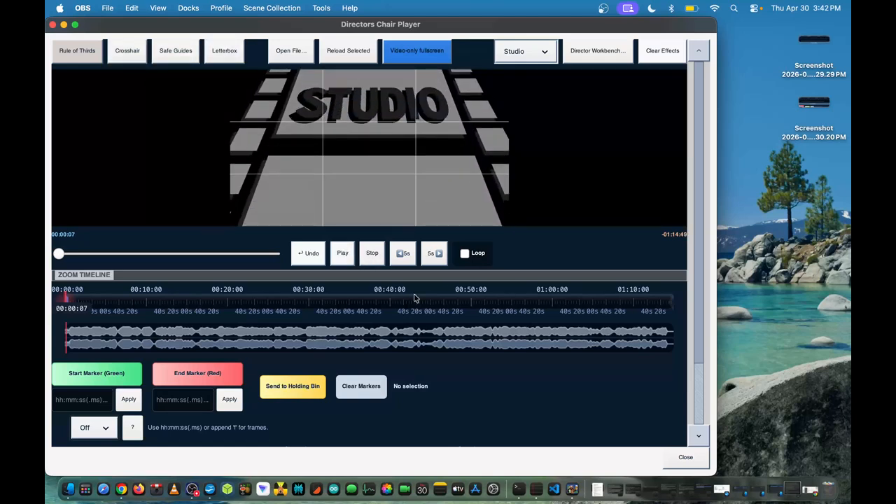
{"action": "scroll", "coordinate": [203, 364], "scroll_direction": "down", "scroll_amount": 3}
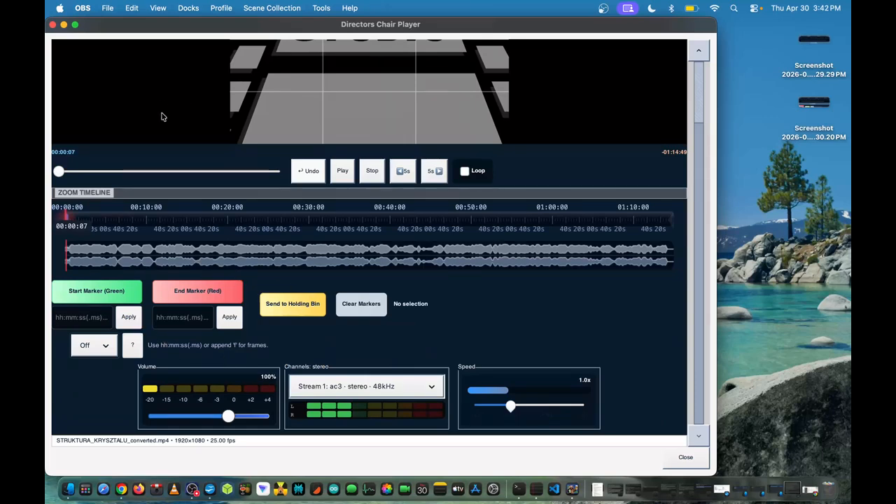
{"action": "scroll", "coordinate": [162, 116], "scroll_direction": "up", "scroll_amount": 2}
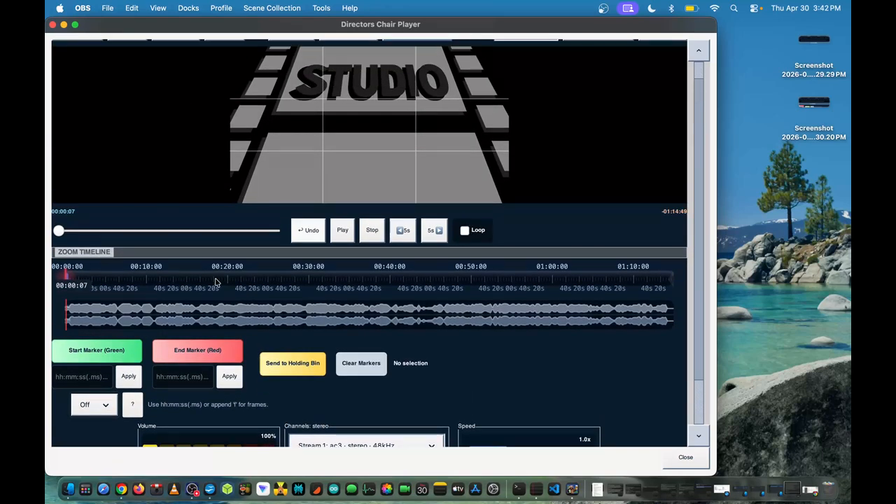
{"action": "left_click", "coordinate": [225, 282]}
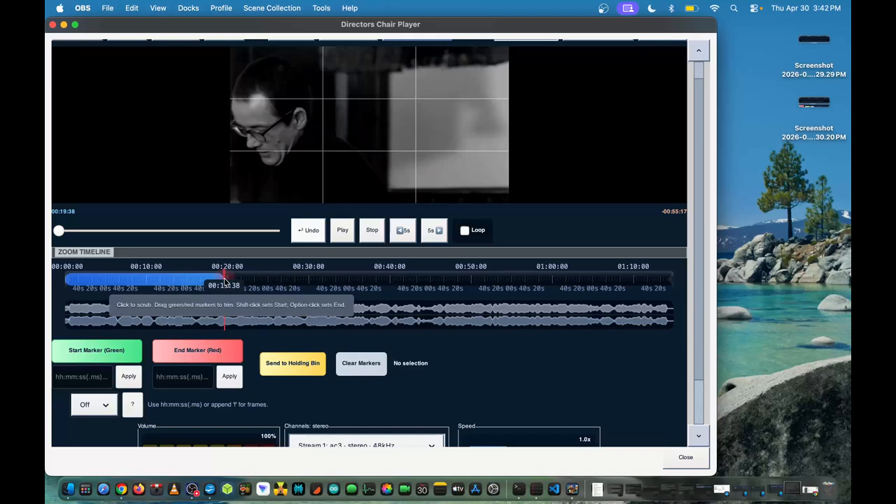
{"action": "left_click", "coordinate": [209, 282]}
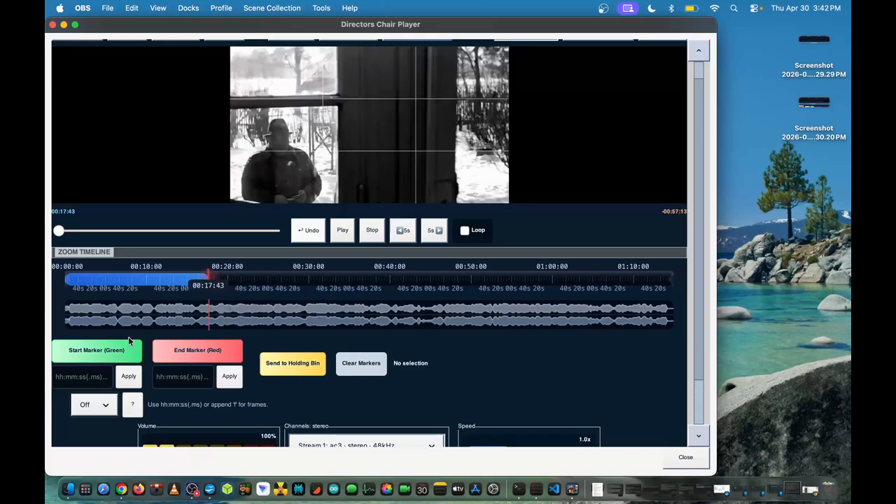
{"action": "left_click", "coordinate": [90, 351]}
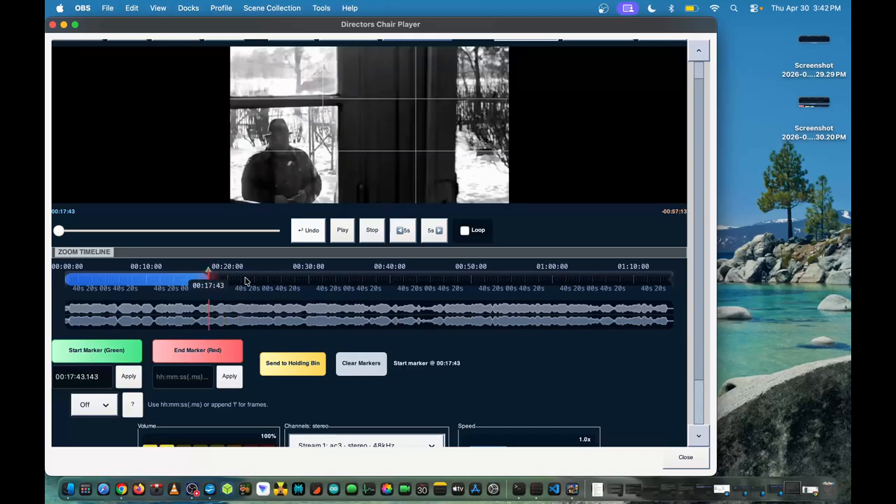
Set the end marker at 00:22:12 and send the marked range to the Holding Bin, closing the player
{"action": "left_click", "coordinate": [244, 281]}
{"action": "left_click", "coordinate": [205, 358]}
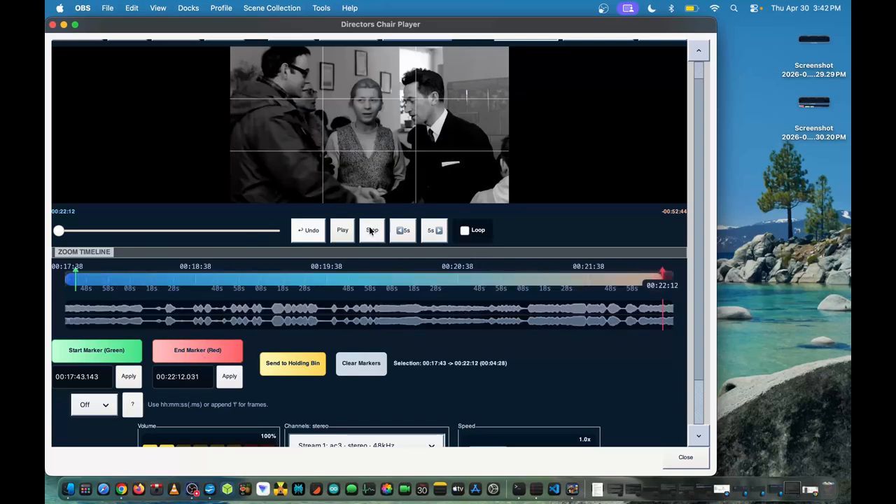
{"action": "left_click", "coordinate": [277, 375]}
{"action": "left_click", "coordinate": [52, 25]}
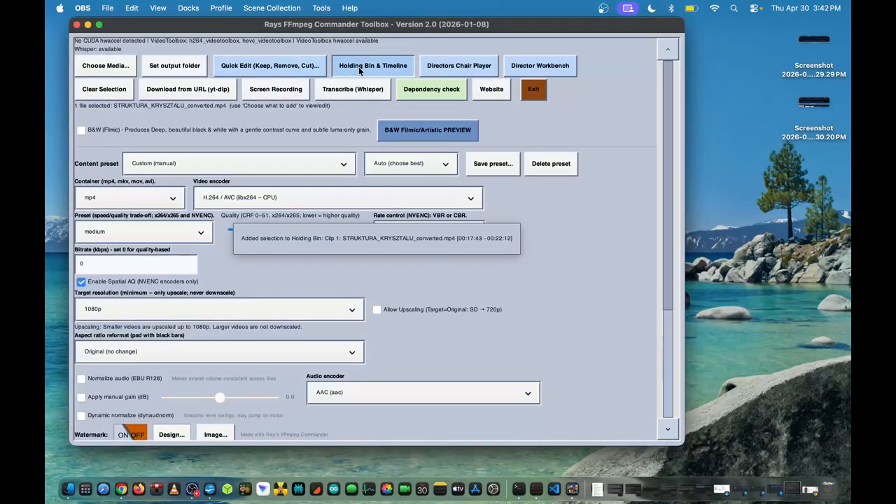
Open Holding Bin & Timeline and add Clip 1 from the bin to the timeline
{"action": "left_click", "coordinate": [358, 67]}
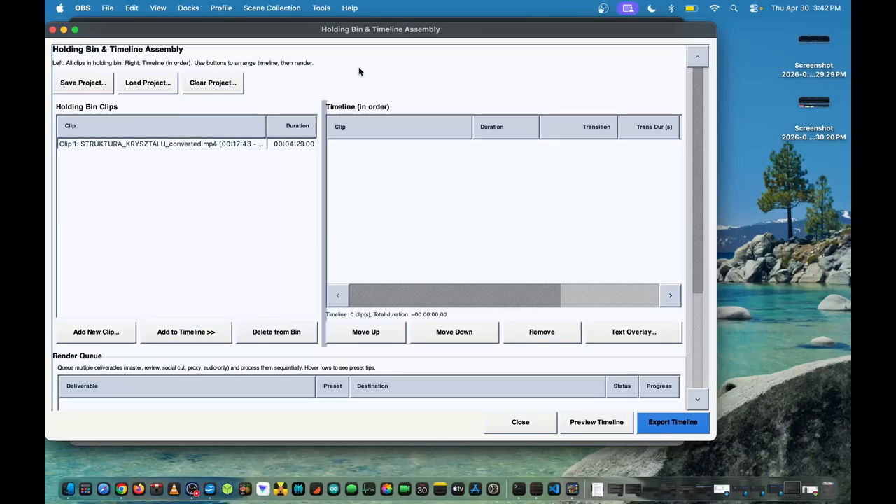
{"action": "double_click", "coordinate": [216, 143]}
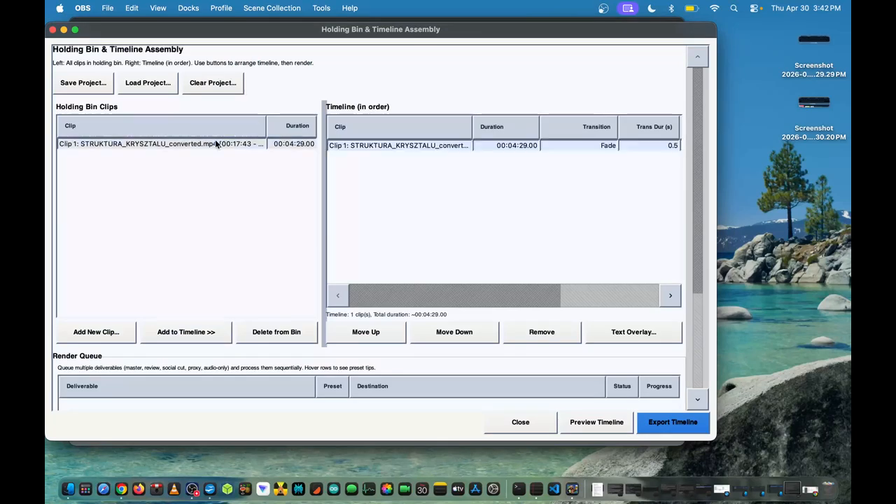
{"action": "scroll", "coordinate": [402, 173], "scroll_direction": "right", "scroll_amount": 5}
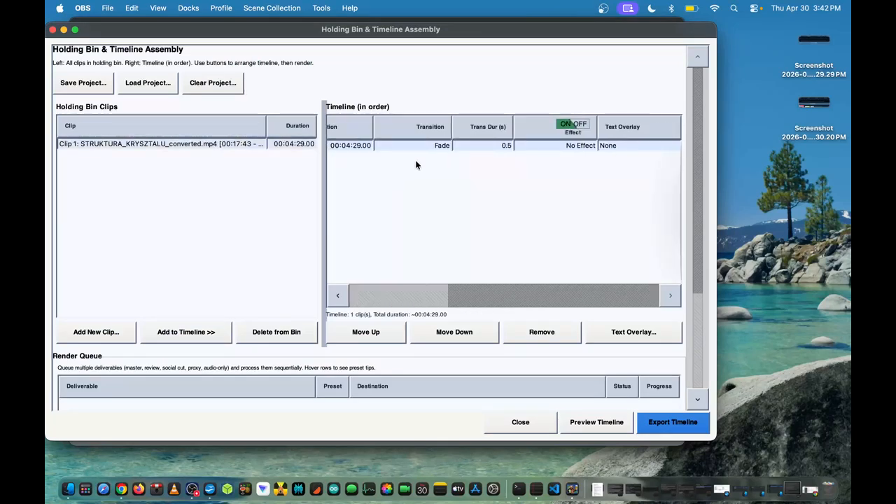
{"action": "scroll", "coordinate": [418, 157], "scroll_direction": "left", "scroll_amount": 5}
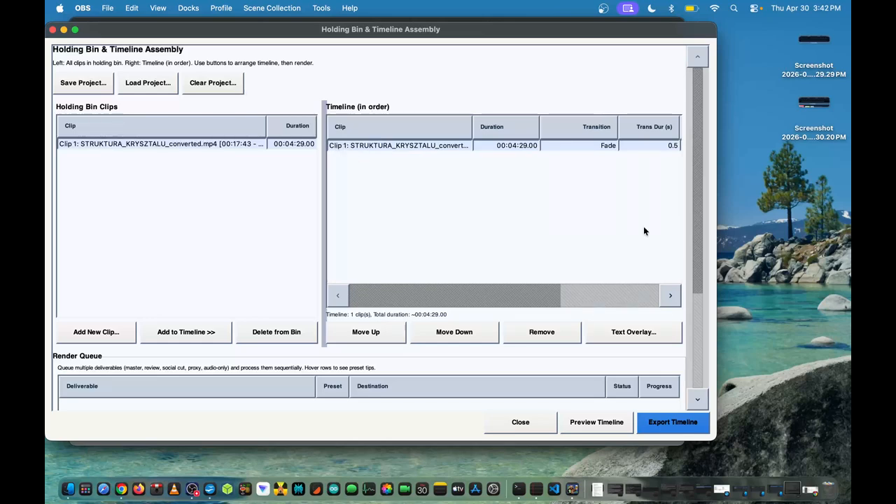
{"action": "left_click", "coordinate": [697, 322]}
{"action": "left_click_drag", "start_coordinate": [697, 327], "coordinate": [727, 172]}
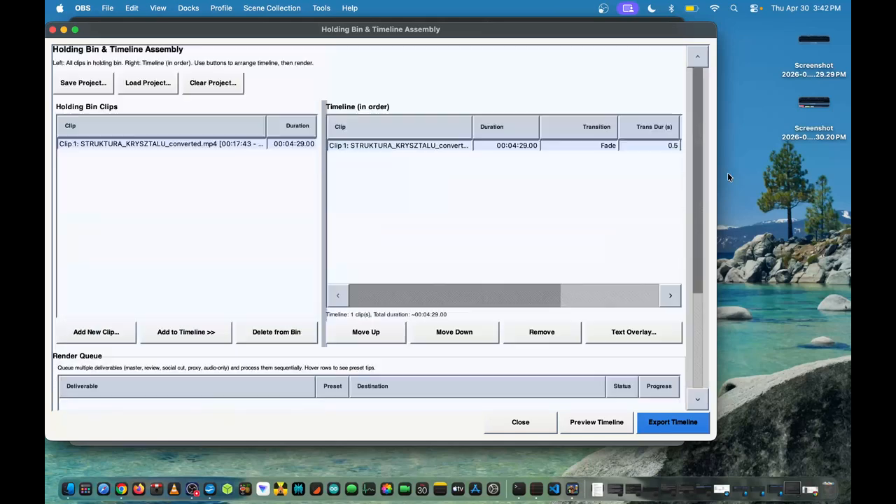
Examine the timeline clip's available transition types and its editable transition duration without changing either
{"action": "scroll", "coordinate": [508, 145], "scroll_direction": "right", "scroll_amount": 3}
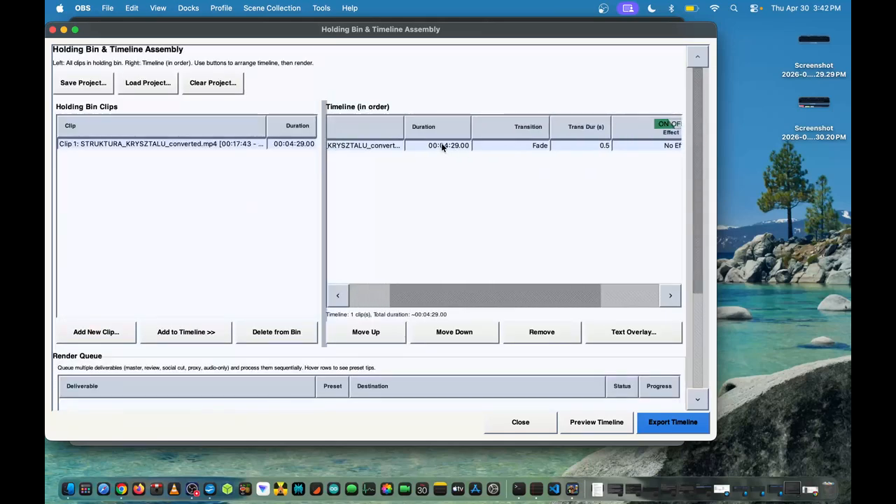
{"action": "left_click", "coordinate": [492, 143]}
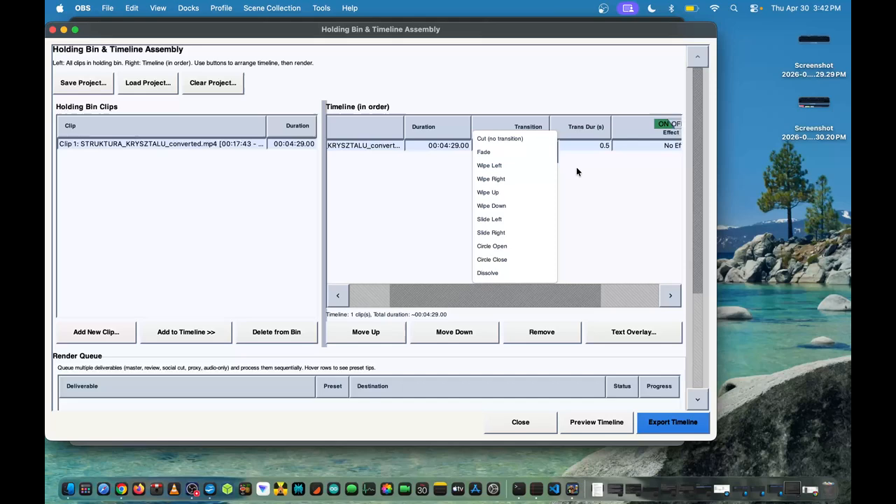
{"action": "left_click", "coordinate": [581, 149]}
{"action": "double_click", "coordinate": [584, 144]}
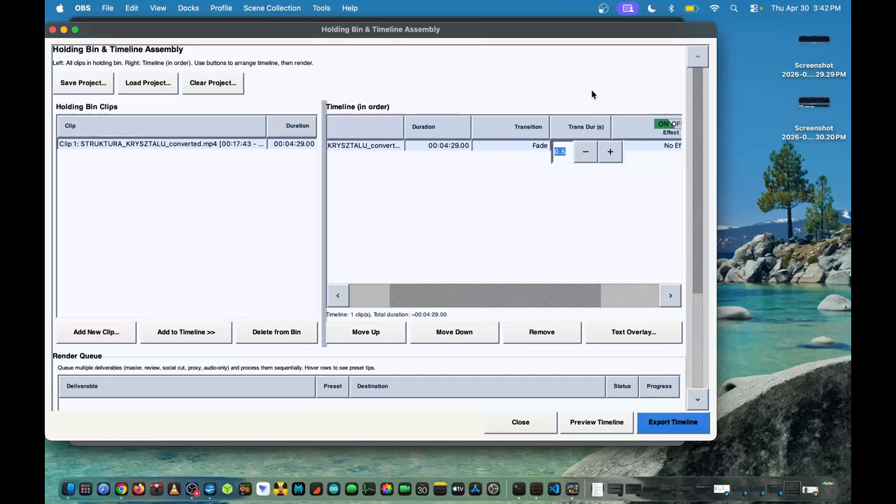
{"action": "left_click", "coordinate": [513, 228]}
Browse the effects available for the timeline clip, from B&W film stocks and color LUTs to Frei0r filters, without applying one
{"action": "scroll", "coordinate": [603, 175], "scroll_direction": "right", "scroll_amount": 3}
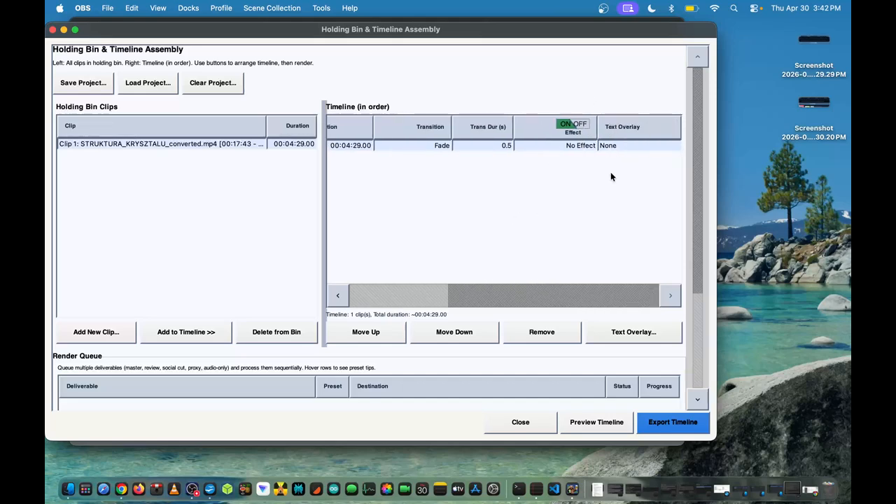
{"action": "left_click", "coordinate": [558, 147]}
{"action": "scroll", "coordinate": [572, 210], "scroll_direction": "down", "scroll_amount": 3}
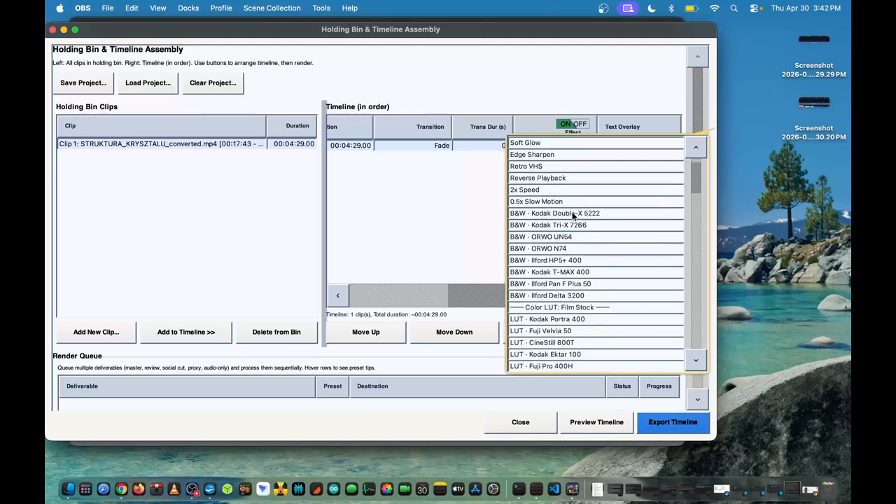
{"action": "scroll", "coordinate": [565, 265], "scroll_direction": "down", "scroll_amount": 2}
{"action": "scroll", "coordinate": [565, 265], "scroll_direction": "down", "scroll_amount": 2}
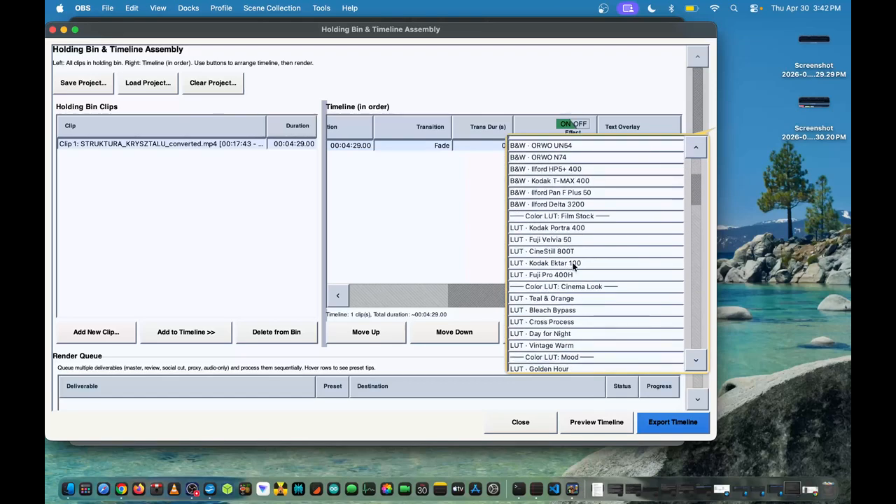
{"action": "scroll", "coordinate": [553, 263], "scroll_direction": "down", "scroll_amount": 4}
{"action": "scroll", "coordinate": [546, 264], "scroll_direction": "down", "scroll_amount": 10}
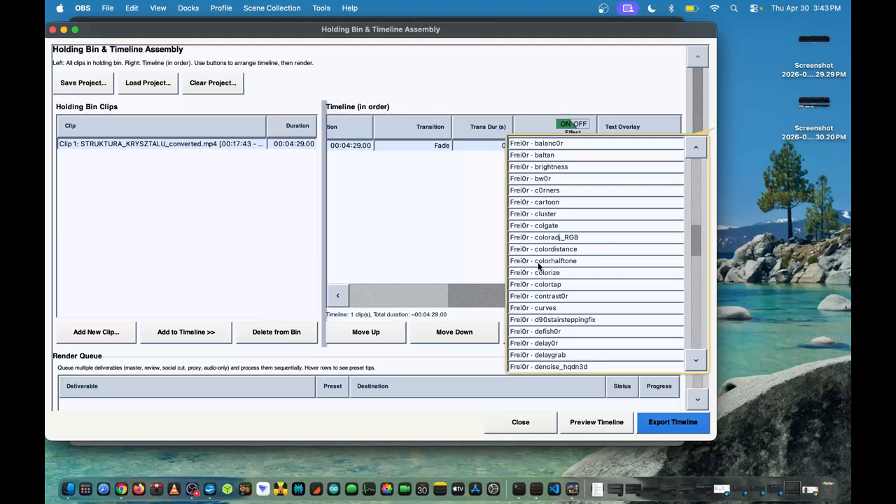
{"action": "scroll", "coordinate": [525, 269], "scroll_direction": "down", "scroll_amount": 15}
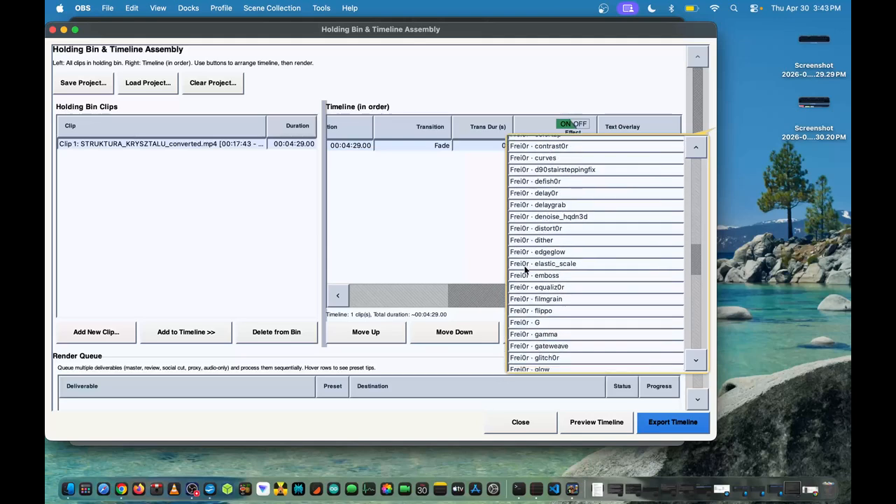
{"action": "left_click", "coordinate": [447, 235]}
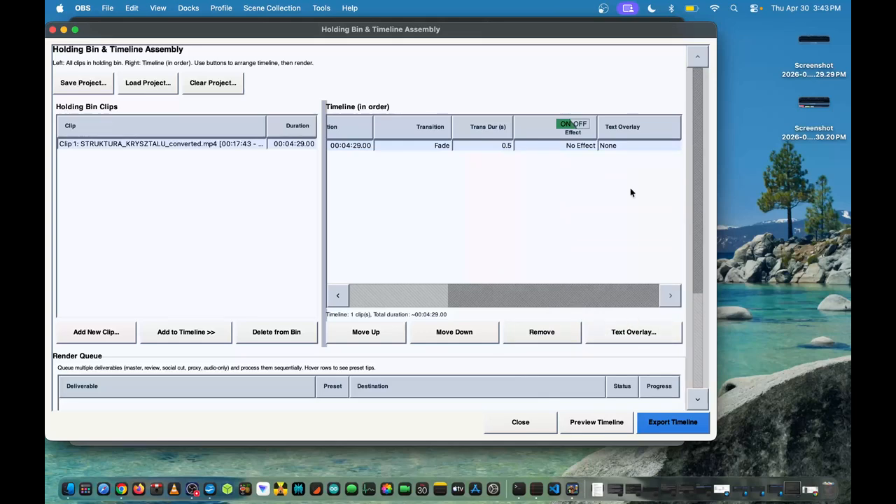
Add a text overlay reading "test" to the timeline clip, viewing the Cinematic Text options and cancelling them
{"action": "left_click", "coordinate": [614, 330]}
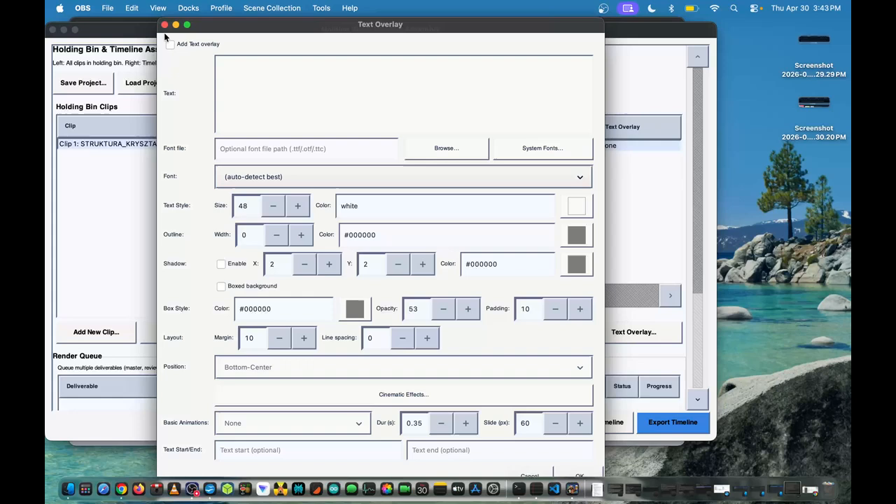
{"action": "left_click", "coordinate": [170, 44]}
{"action": "left_click", "coordinate": [256, 65]}
{"action": "type", "text": "test"}
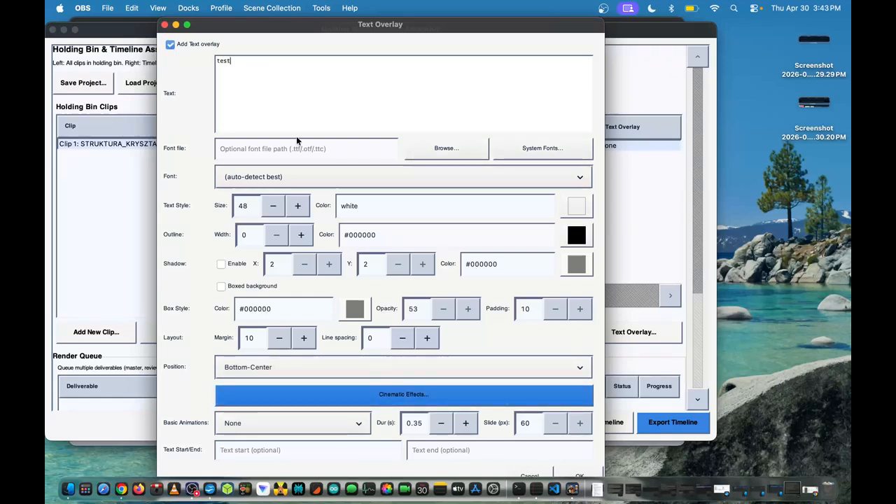
{"action": "left_click", "coordinate": [367, 396]}
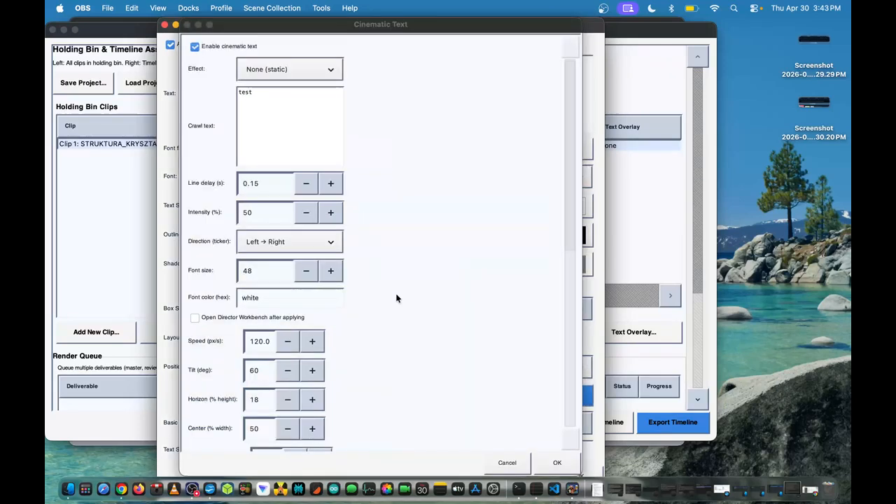
{"action": "left_click", "coordinate": [512, 463]}
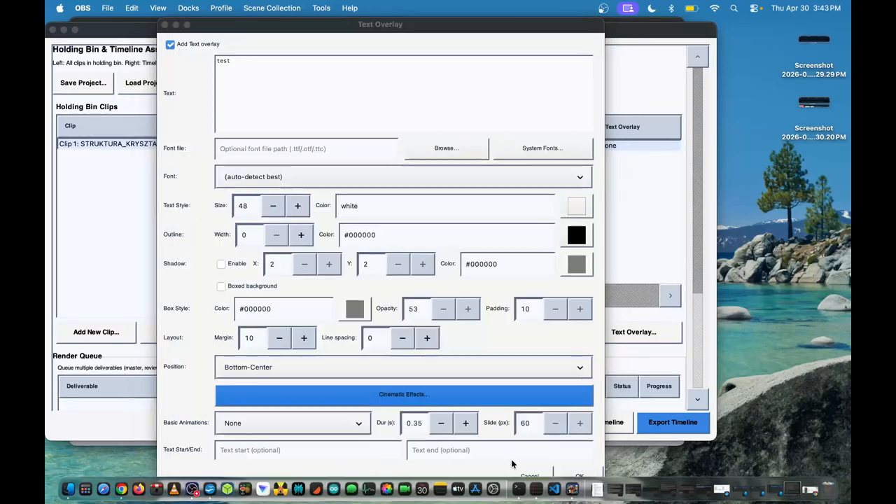
{"action": "left_click", "coordinate": [569, 476]}
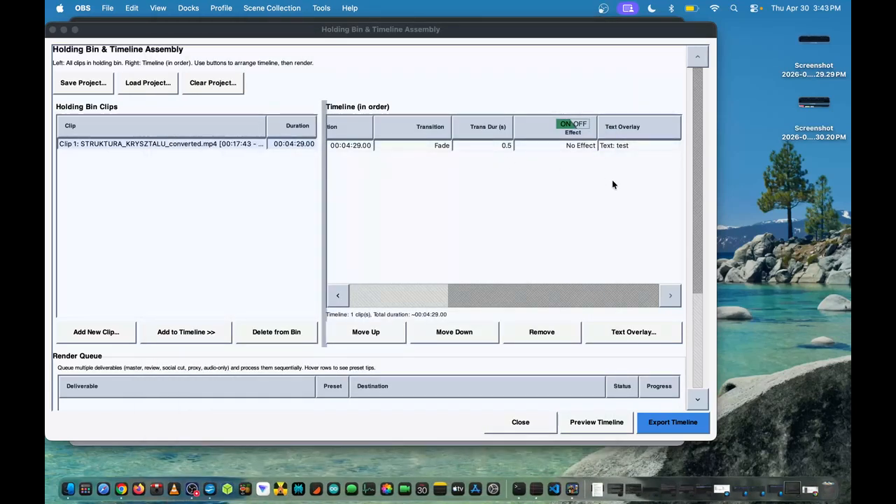
Reopen the timeline clip's text overlay settings and turn the overlay off
{"action": "left_click", "coordinate": [625, 329]}
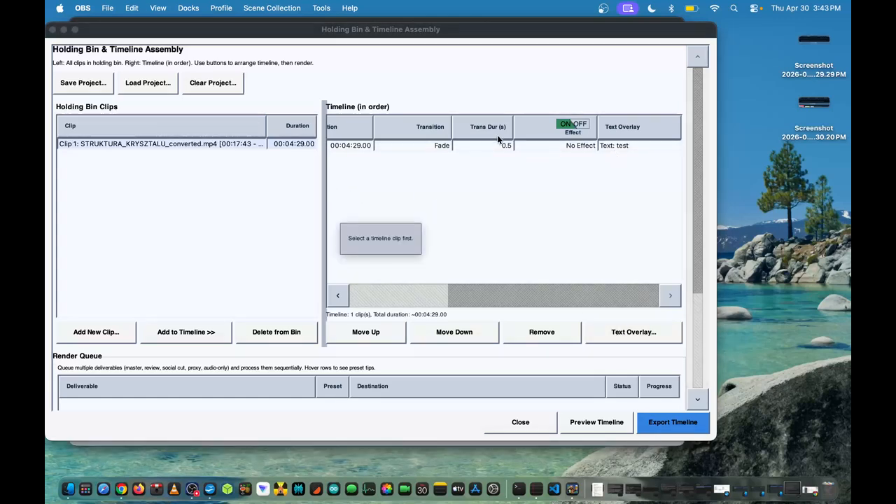
{"action": "left_click", "coordinate": [546, 148]}
{"action": "left_click", "coordinate": [468, 189]}
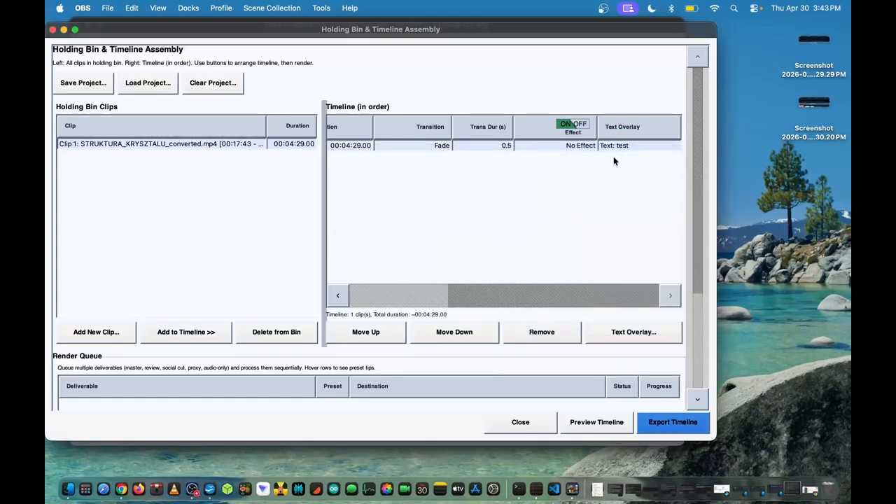
{"action": "left_click", "coordinate": [593, 331]}
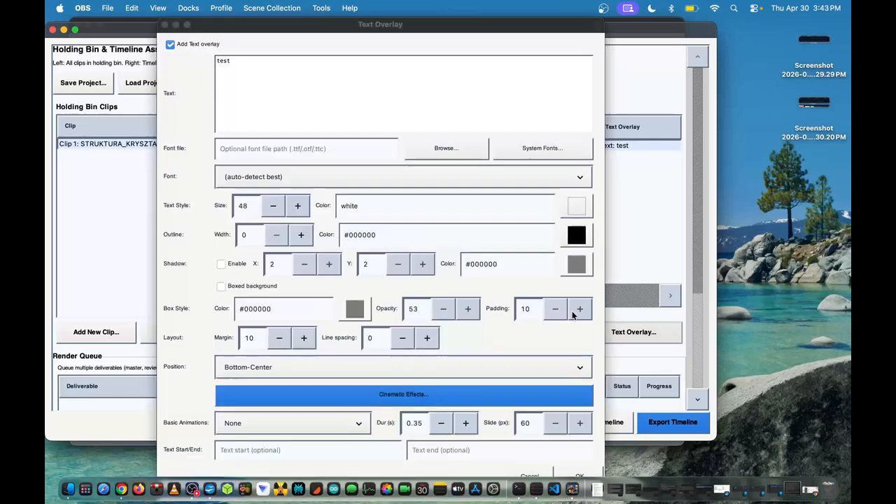
{"action": "left_click", "coordinate": [567, 473]}
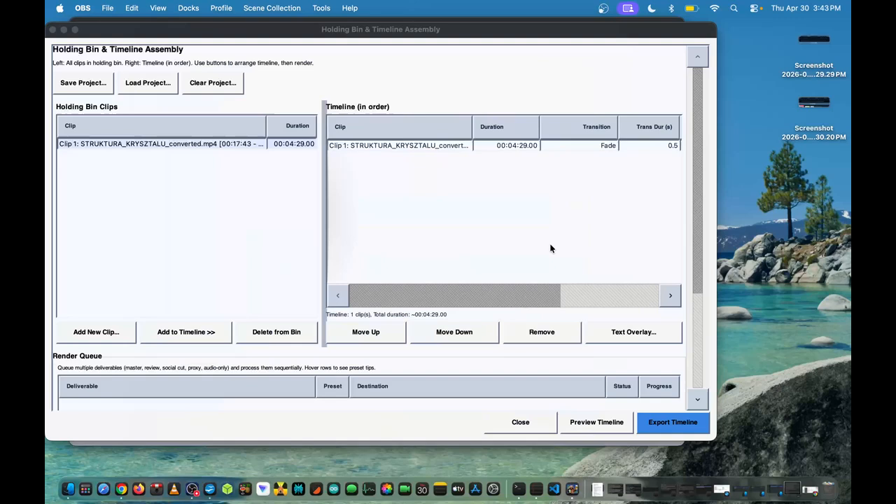
Open Clip 1 from the timeline in the Directors Chair Player and pause its playback
{"action": "left_click", "coordinate": [385, 149]}
{"action": "double_click", "coordinate": [385, 150]}
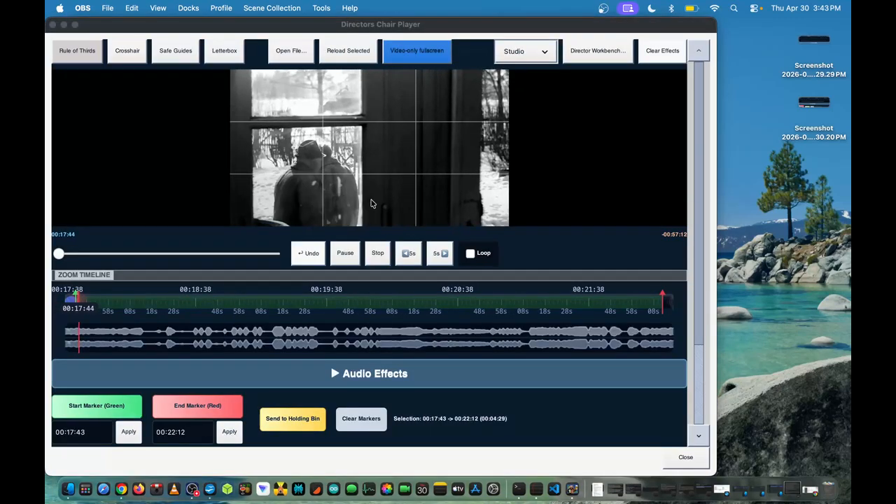
{"action": "left_click", "coordinate": [352, 254]}
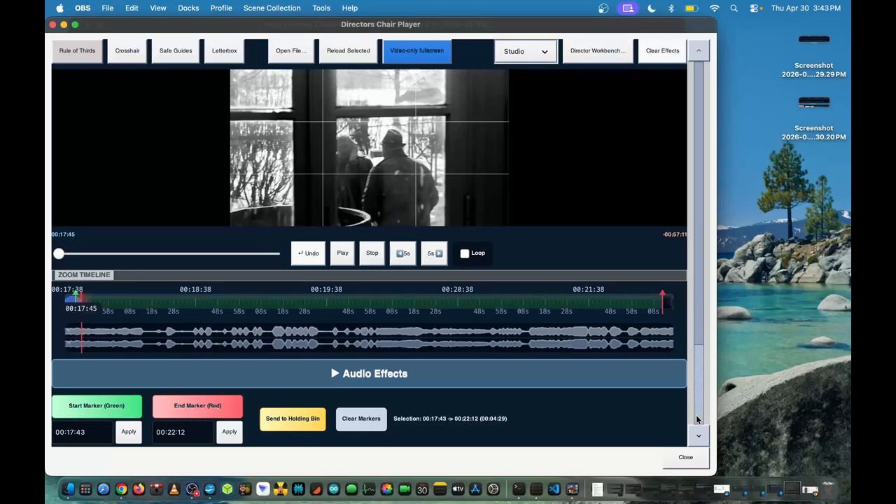
Set the clip's gain to 84% in Audio Effects, collapse that section and close the player
{"action": "scroll", "coordinate": [697, 418], "scroll_direction": "down", "scroll_amount": 3}
{"action": "left_click", "coordinate": [333, 258]}
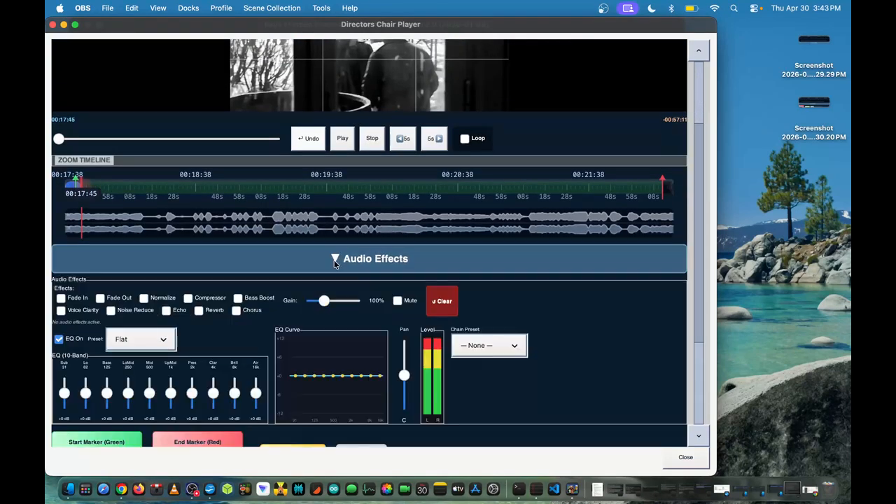
{"action": "scroll", "coordinate": [336, 283], "scroll_direction": "down", "scroll_amount": 1}
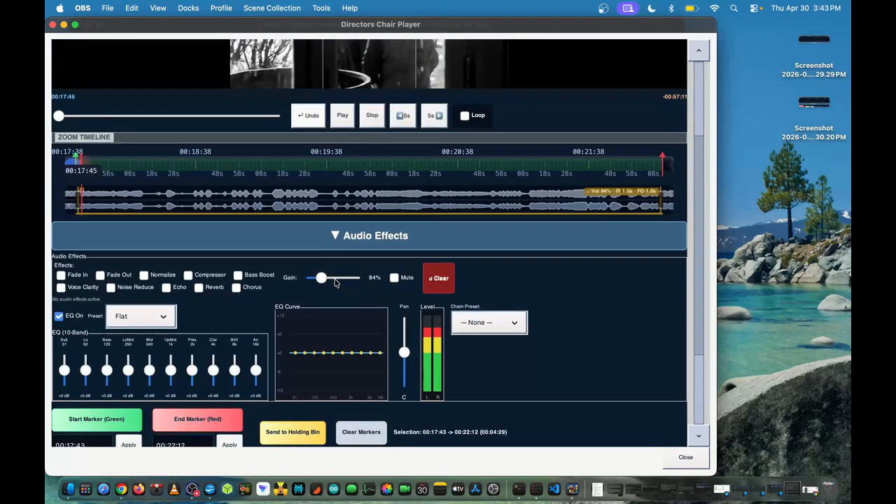
{"action": "left_click", "coordinate": [338, 236]}
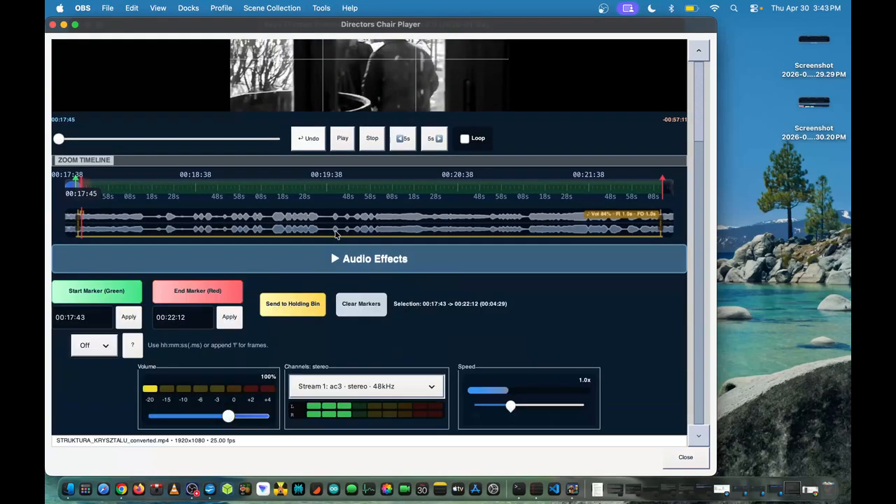
{"action": "left_click", "coordinate": [52, 25]}
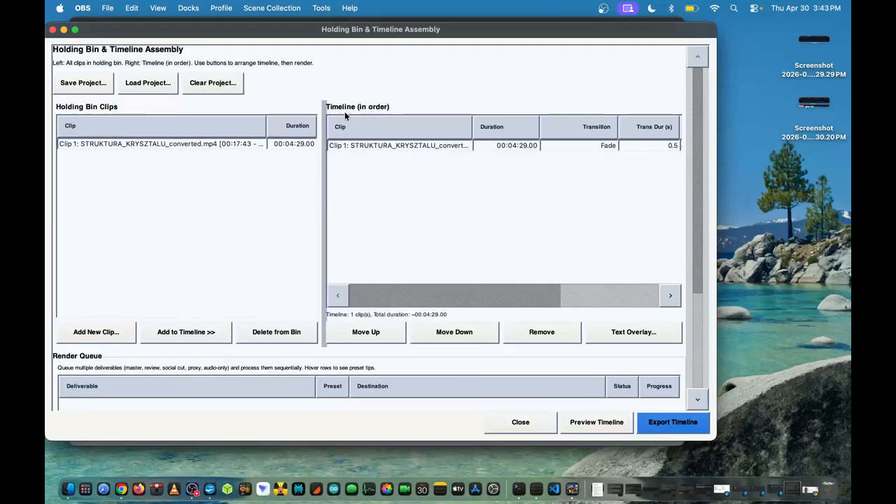
Close Holding Bin & Timeline Assembly and open Director Workbench at its Alt Cut Recommendations
{"action": "left_click", "coordinate": [520, 422]}
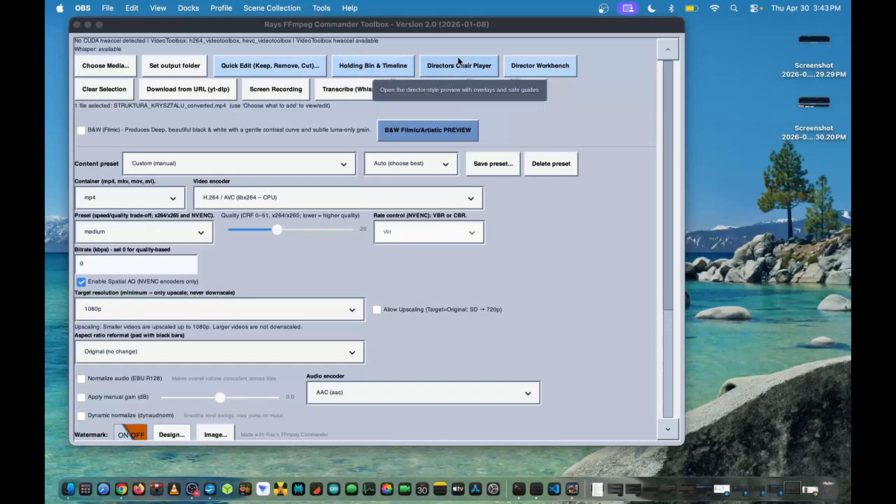
{"action": "left_click", "coordinate": [552, 69]}
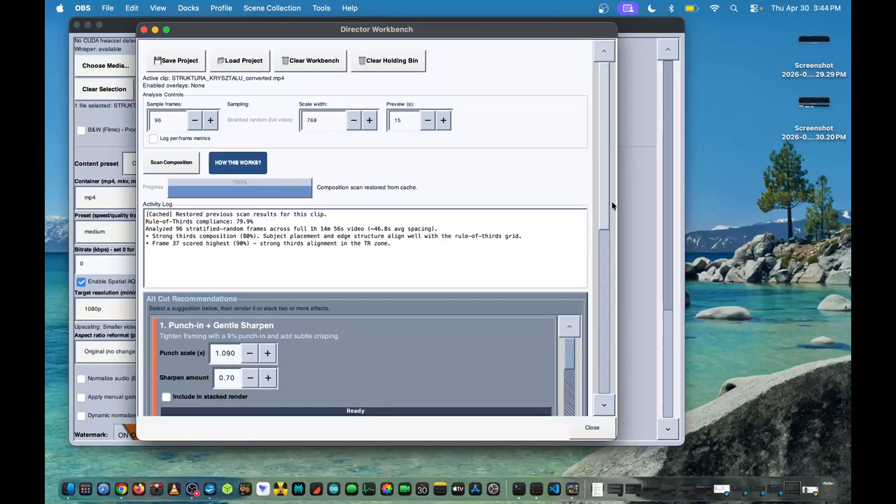
{"action": "left_click_drag", "start_coordinate": [603, 201], "coordinate": [611, 271]}
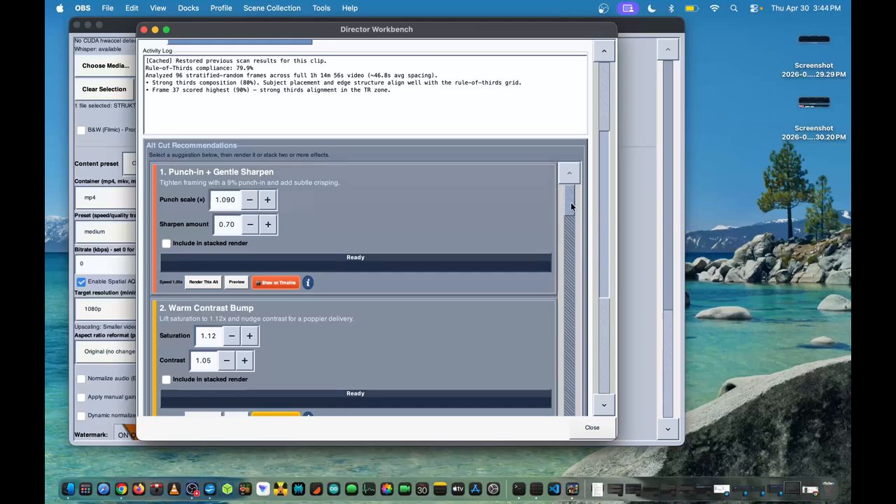
{"action": "scroll", "coordinate": [570, 202], "scroll_direction": "down", "scroll_amount": 2}
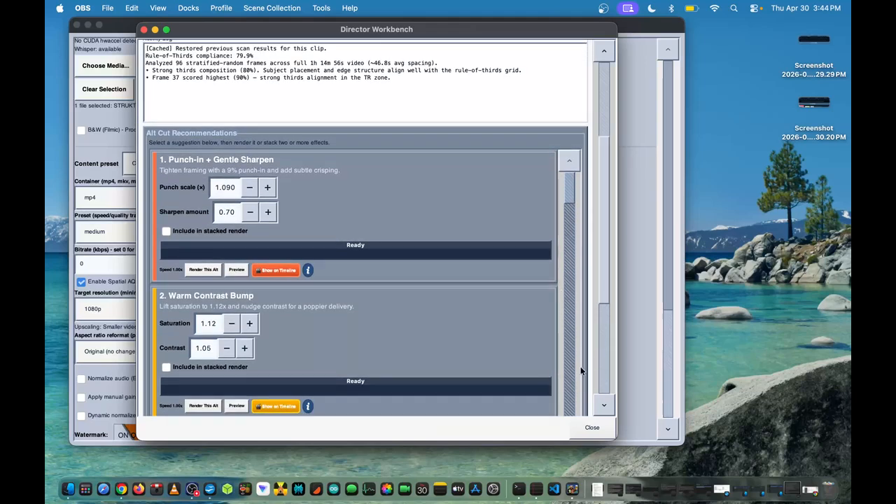
{"action": "left_click_drag", "start_coordinate": [607, 288], "coordinate": [606, 319]}
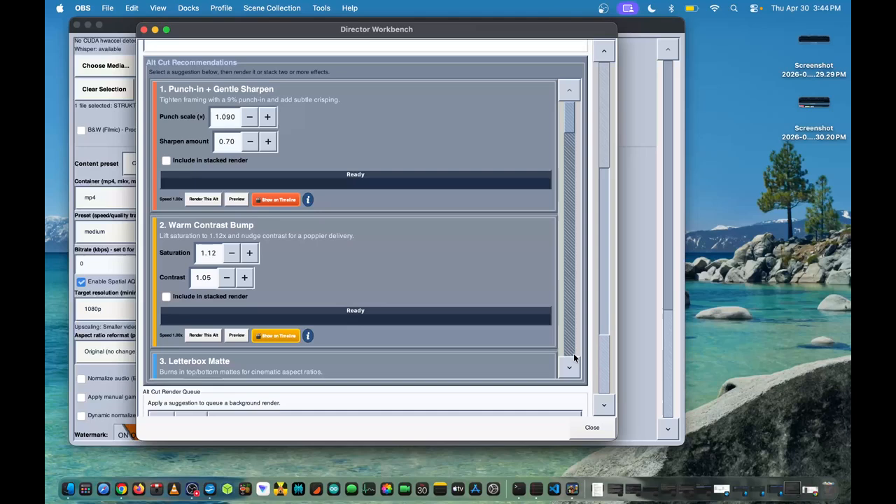
Browse the Alt Cut Recommendations from Punch-in + Gentle Sharpen through Speed Burst and examine each effect's parameters
{"action": "scroll", "coordinate": [567, 362], "scroll_direction": "down", "scroll_amount": 2}
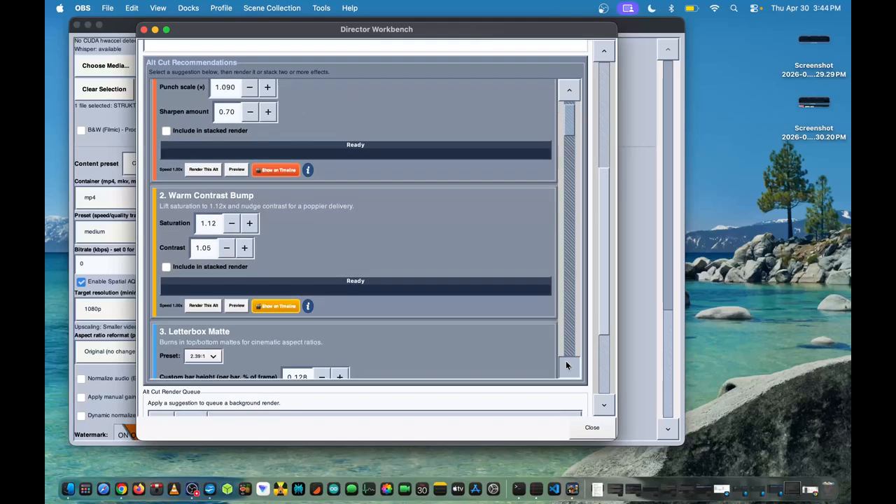
{"action": "scroll", "coordinate": [567, 363], "scroll_direction": "down", "scroll_amount": 5}
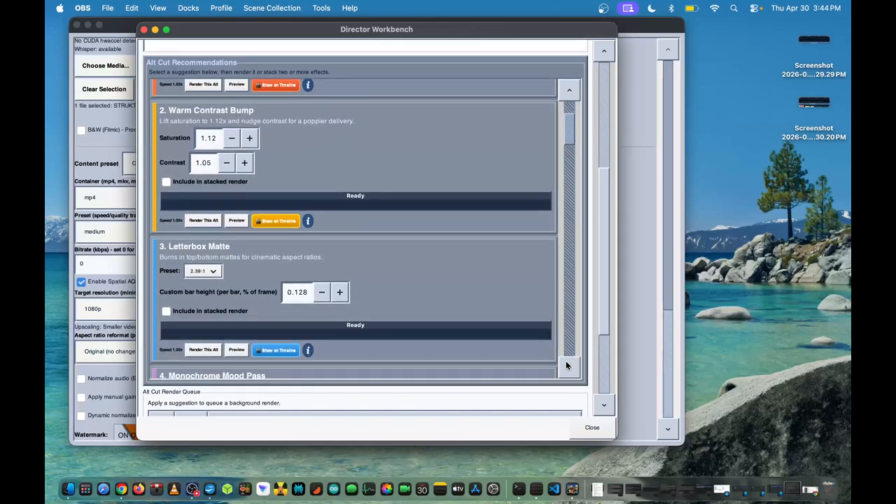
{"action": "scroll", "coordinate": [567, 364], "scroll_direction": "down", "scroll_amount": 10}
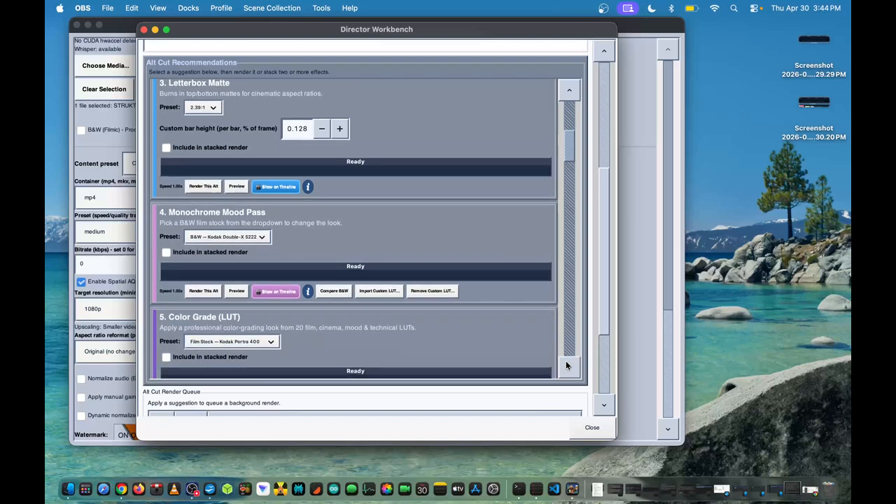
{"action": "scroll", "coordinate": [566, 357], "scroll_direction": "down", "scroll_amount": 20}
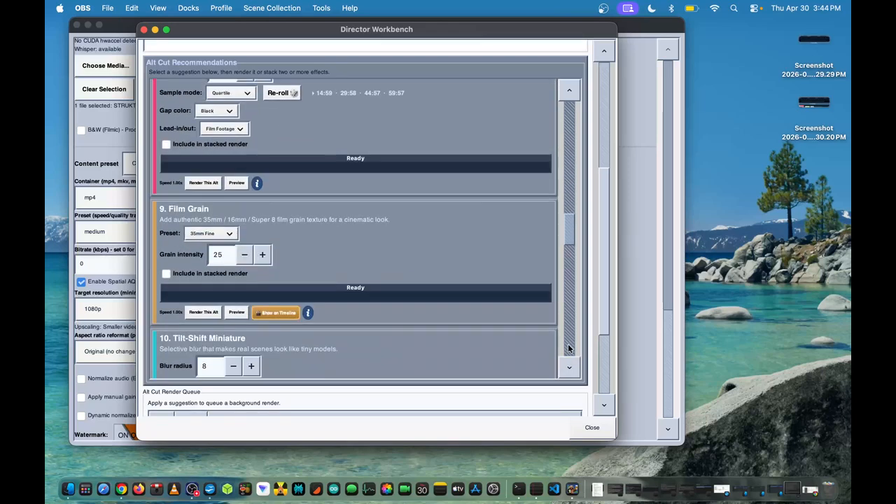
{"action": "left_click", "coordinate": [568, 143]}
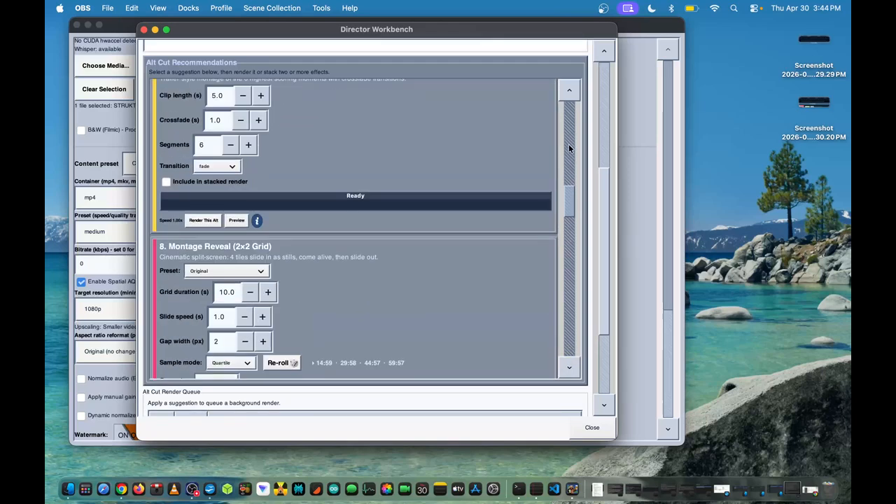
{"action": "scroll", "coordinate": [568, 362], "scroll_direction": "down", "scroll_amount": 4}
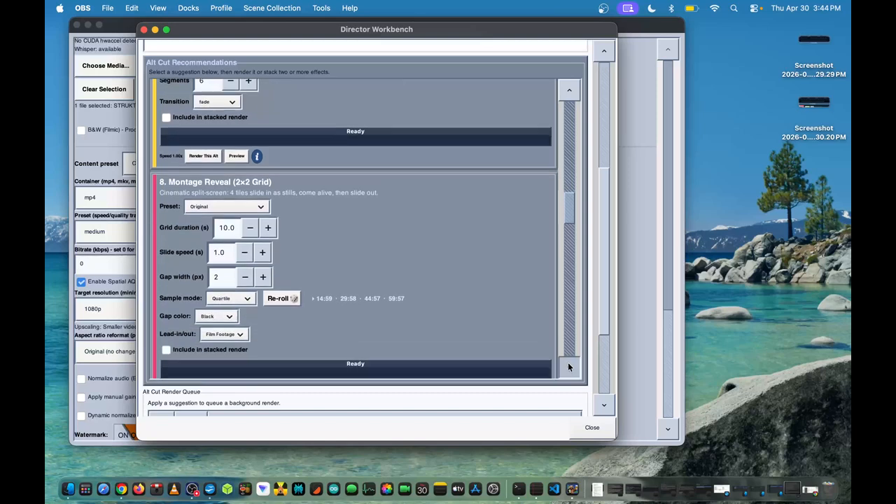
{"action": "scroll", "coordinate": [568, 362], "scroll_direction": "down", "scroll_amount": 2}
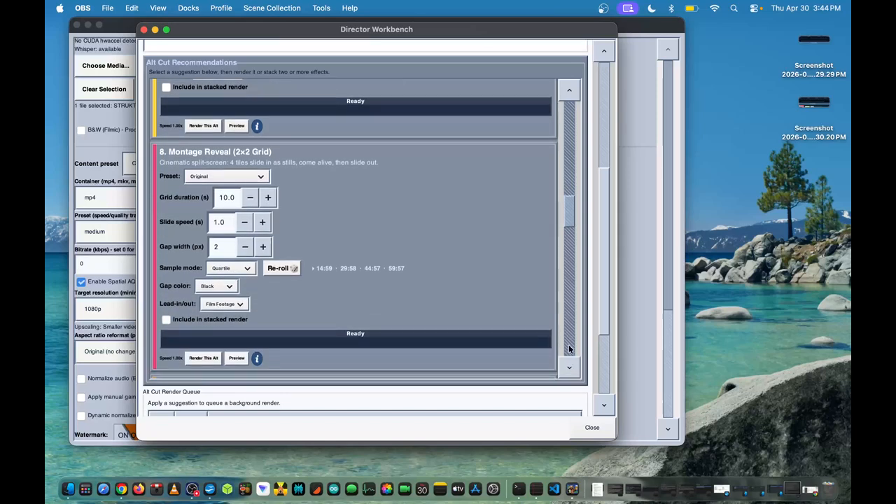
{"action": "left_click", "coordinate": [569, 347]}
{"action": "left_click", "coordinate": [568, 348]}
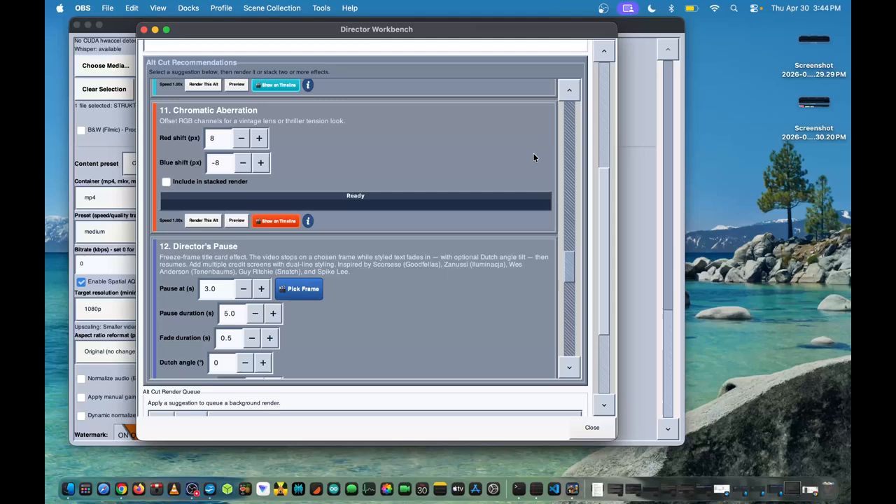
{"action": "scroll", "coordinate": [570, 332], "scroll_direction": "down", "scroll_amount": 10}
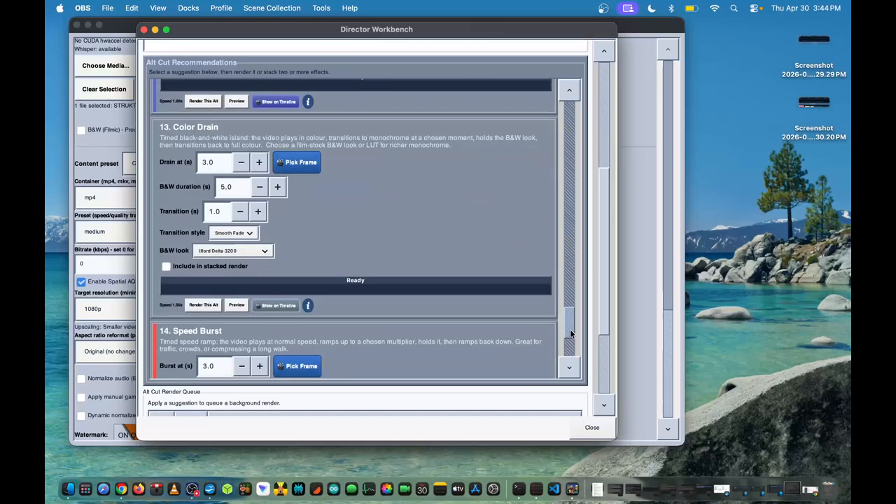
{"action": "scroll", "coordinate": [568, 126], "scroll_direction": "up", "scroll_amount": 10}
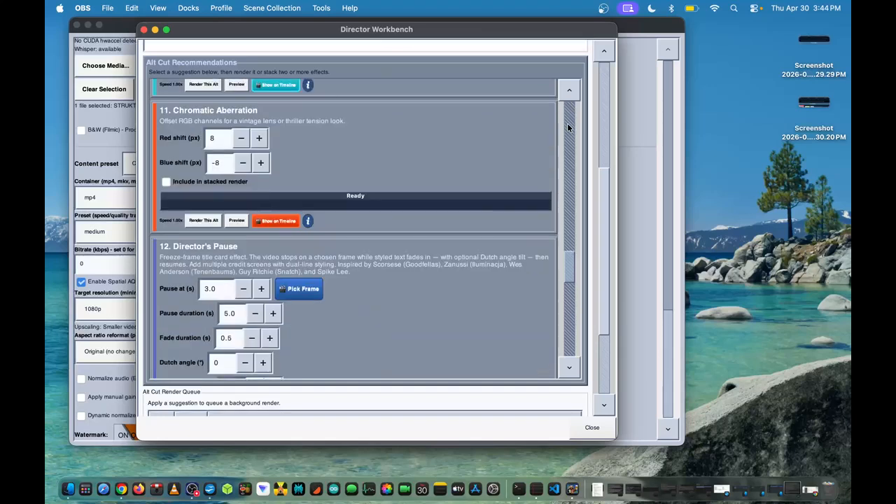
{"action": "scroll", "coordinate": [567, 126], "scroll_direction": "up", "scroll_amount": 5}
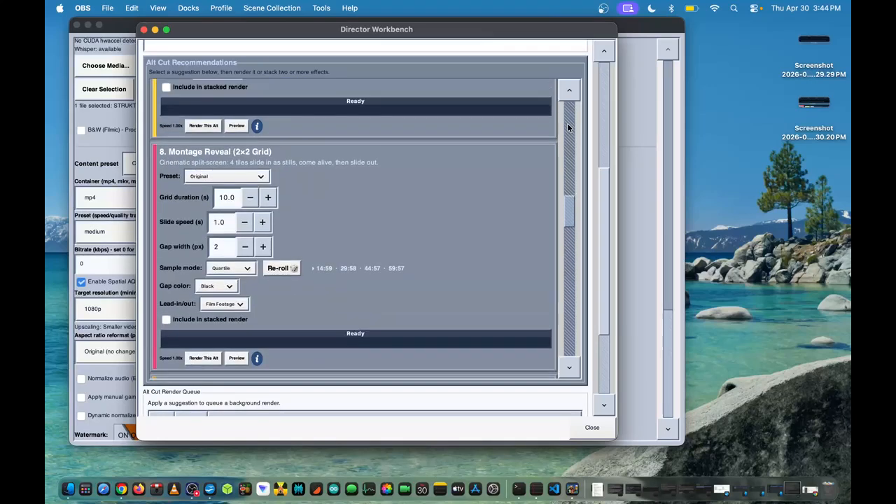
{"action": "scroll", "coordinate": [568, 127], "scroll_direction": "up", "scroll_amount": 10}
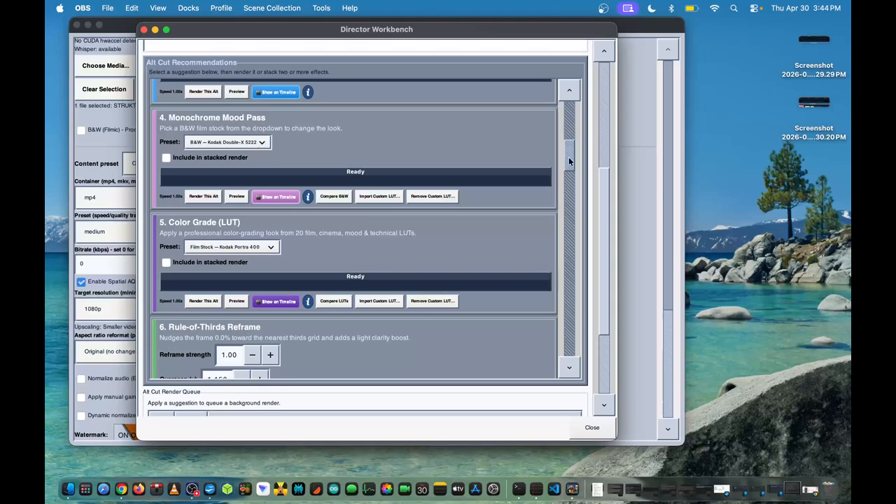
Set the gap color of the Montage Reveal (2x2 Grid) recommendation to White
{"action": "left_click_drag", "start_coordinate": [569, 161], "coordinate": [569, 221]}
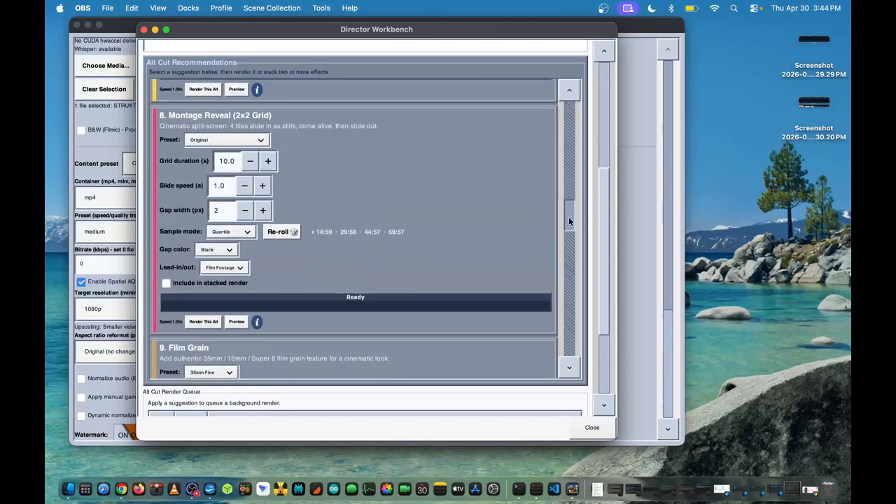
{"action": "scroll", "coordinate": [228, 245], "scroll_direction": "down", "scroll_amount": 1}
{"action": "left_click", "coordinate": [225, 243]}
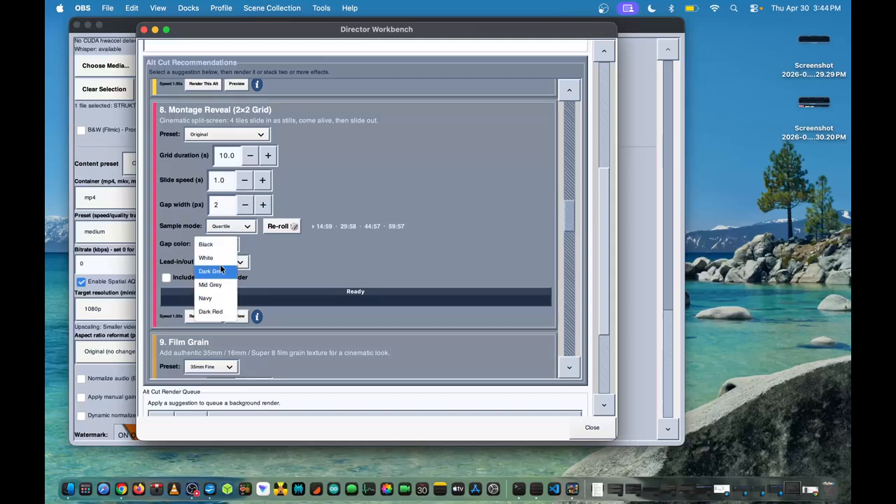
{"action": "left_click", "coordinate": [228, 257]}
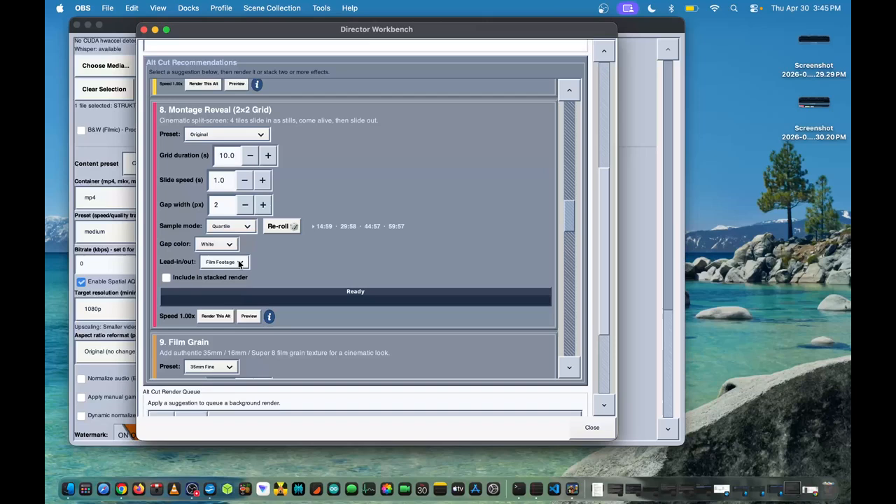
Set the Montage Reveal's gap width to 20 px and check its lead-in/out and sample mode options, keeping Film Footage and Quartile
{"action": "left_click", "coordinate": [239, 263]}
{"action": "left_click", "coordinate": [239, 263]}
{"action": "left_click", "coordinate": [262, 205]}
{"action": "left_click_drag", "start_coordinate": [261, 205], "coordinate": [261, 204]}
{"action": "left_click", "coordinate": [247, 229]}
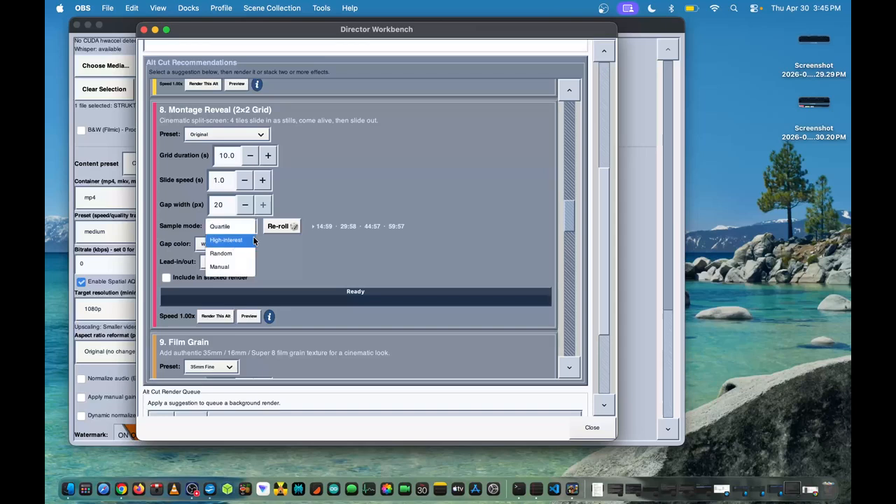
{"action": "left_click", "coordinate": [271, 251]}
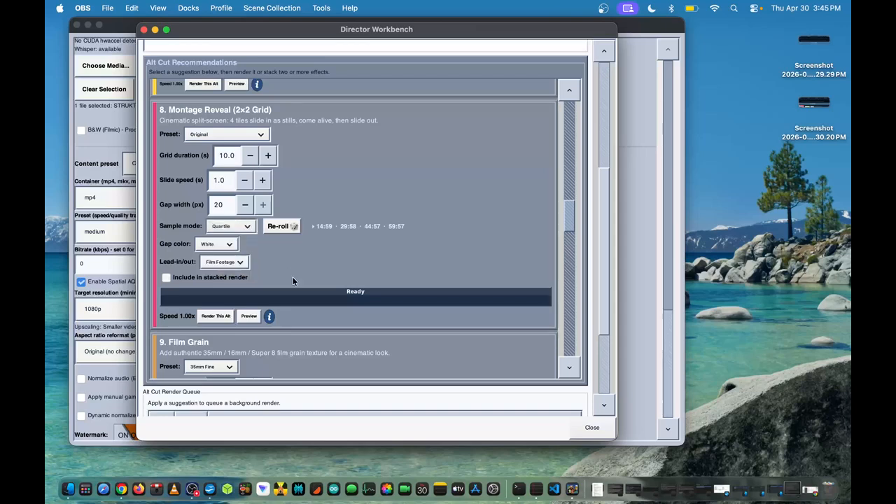
Preview the Montage Reveal with a 22 s duration, review it against the original in Alt Cut Comparison and close the comparison
{"action": "left_click", "coordinate": [248, 316]}
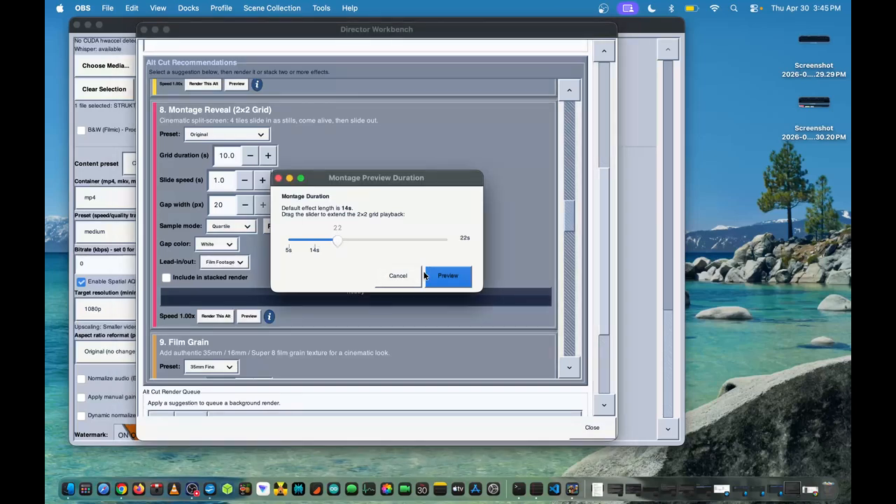
{"action": "left_click", "coordinate": [447, 275]}
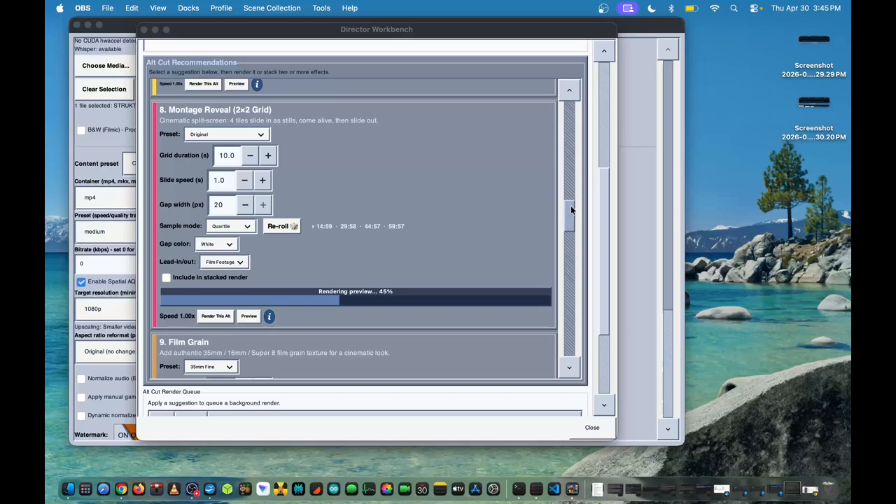
{"action": "left_click_drag", "start_coordinate": [571, 205], "coordinate": [569, 210]}
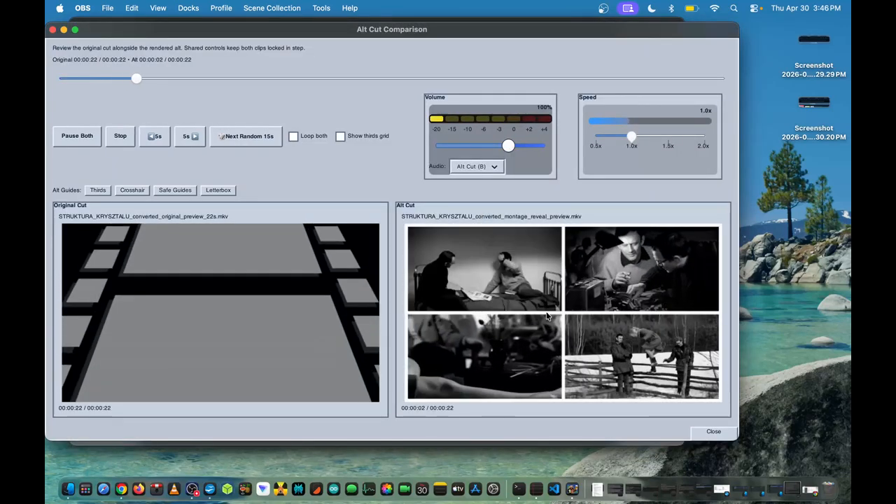
{"action": "left_click", "coordinate": [710, 434]}
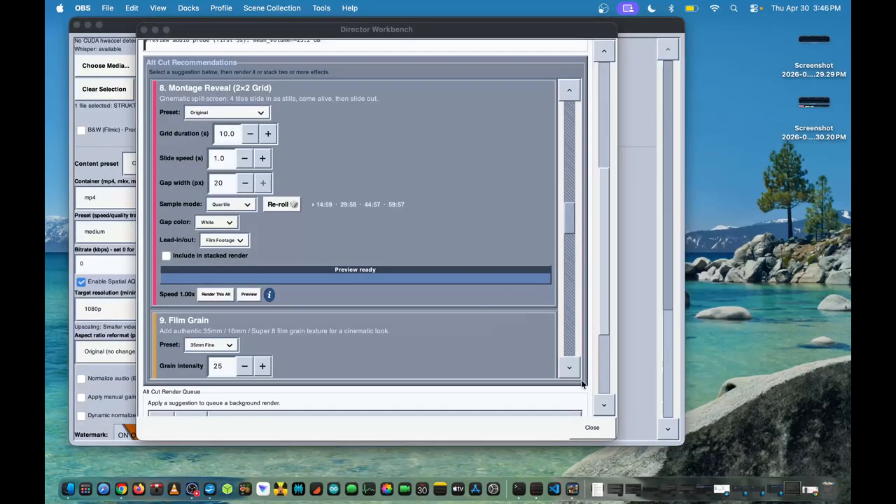
Set the Speed Burst recommendation's start to 331.8 s by picking a frame from the video
{"action": "left_click_drag", "start_coordinate": [566, 220], "coordinate": [580, 357]}
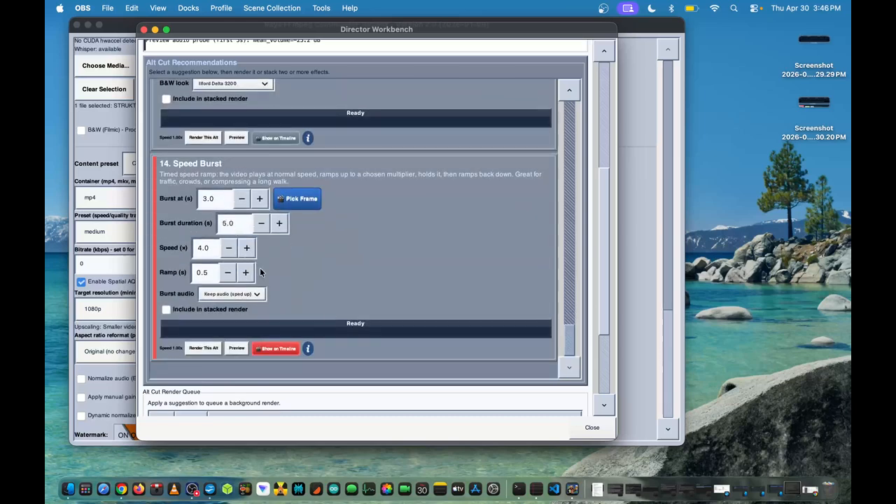
{"action": "left_click", "coordinate": [303, 199]}
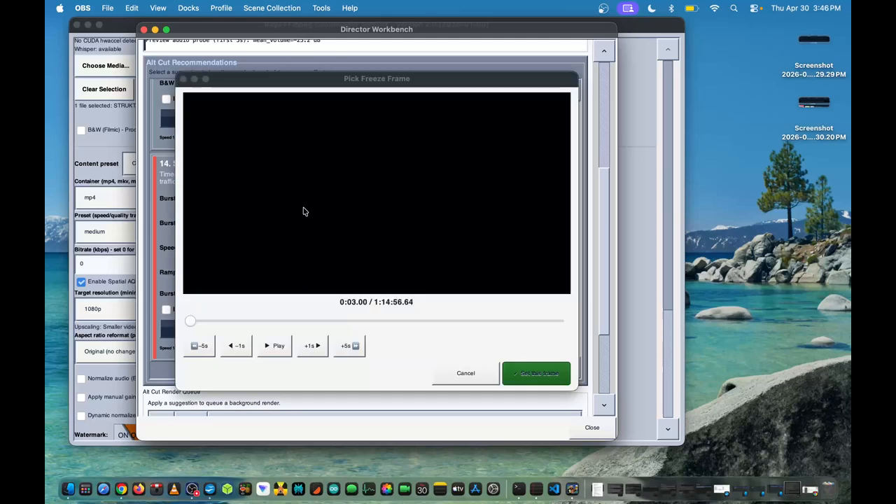
{"action": "left_click", "coordinate": [220, 320]}
{"action": "left_click", "coordinate": [205, 320]}
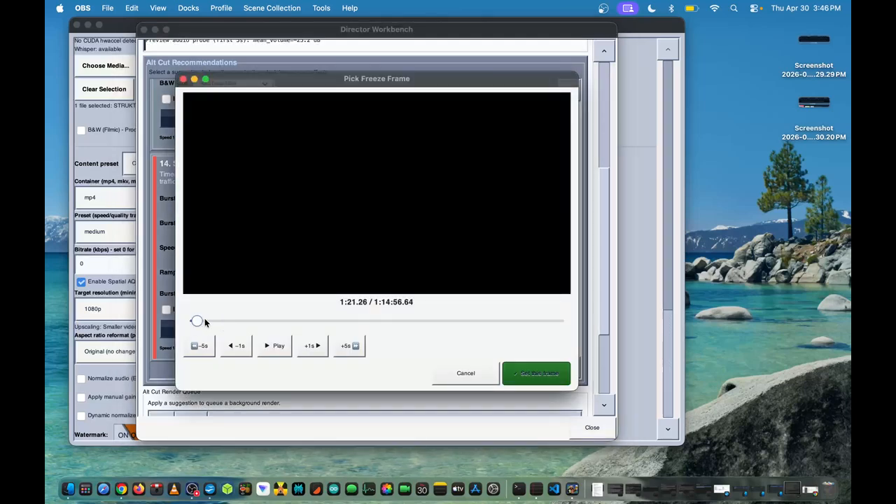
{"action": "left_click", "coordinate": [524, 378]}
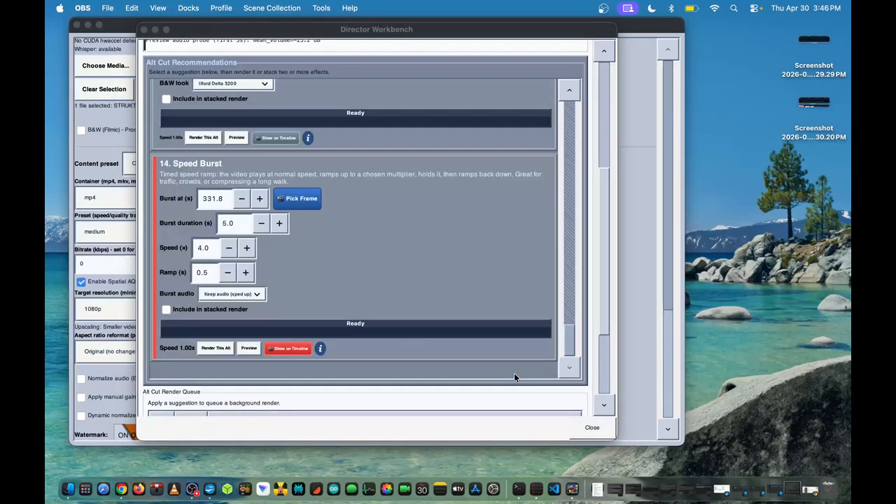
Show the Speed Burst on the timeline, lengthen its burst duration to about 25.5 s and close Director Workbench
{"action": "left_click", "coordinate": [285, 348]}
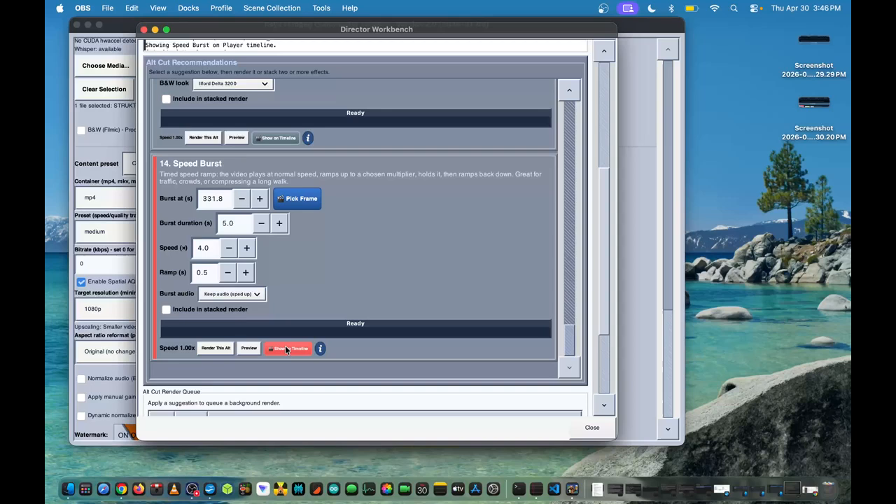
{"action": "left_click", "coordinate": [279, 223]}
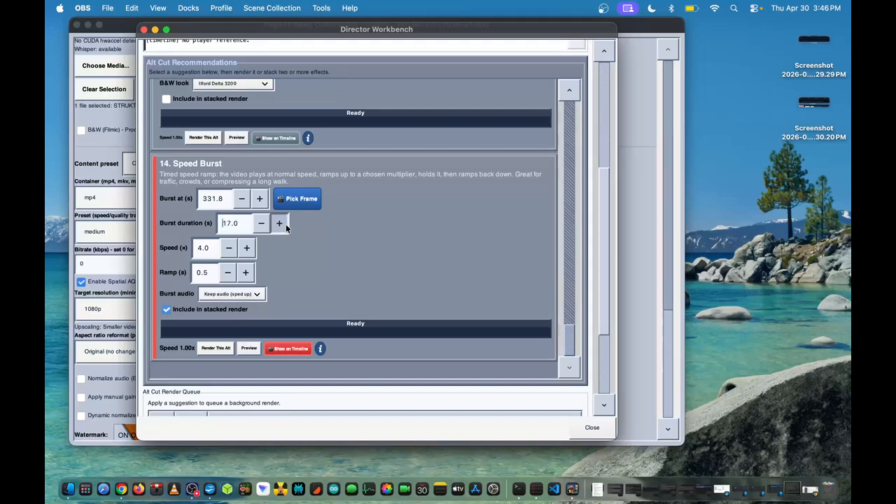
{"action": "left_click", "coordinate": [279, 223]}
{"action": "left_click", "coordinate": [144, 29]}
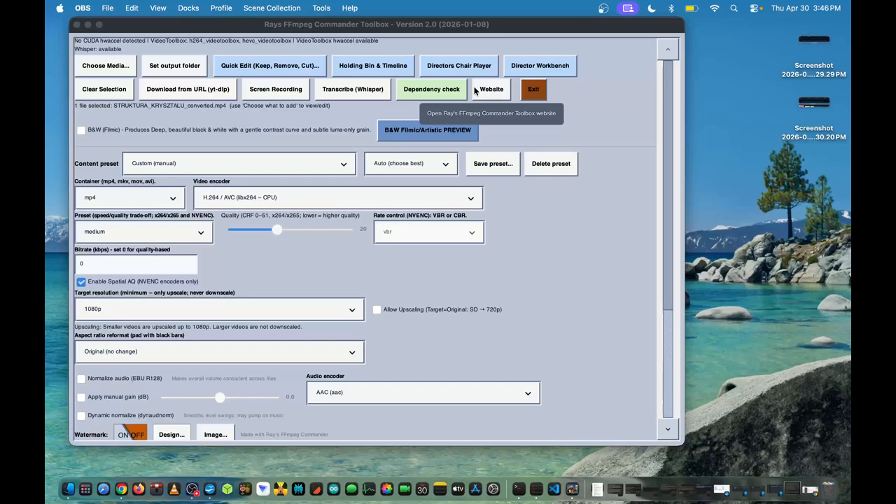
Open Directors Chair Player, move the Speed Burst block on the zoomed timeline to start at about 2:32, and stop playback
{"action": "left_click", "coordinate": [429, 68]}
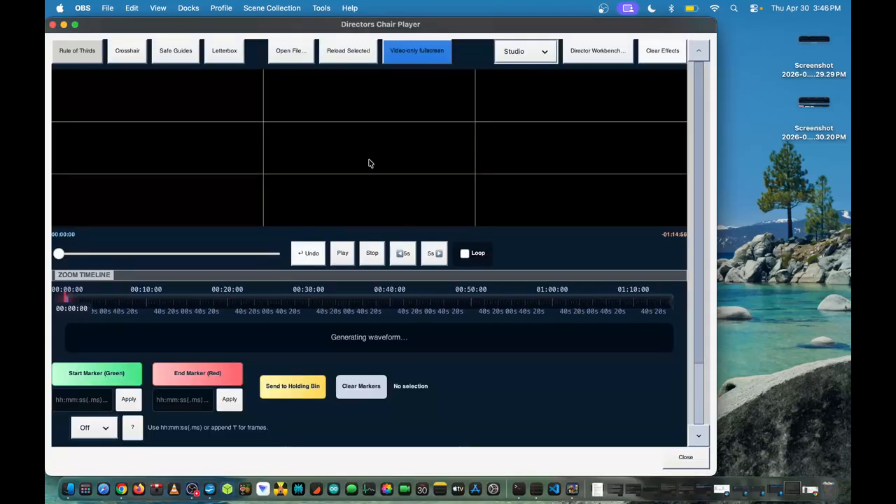
{"action": "left_click_drag", "start_coordinate": [60, 253], "coordinate": [170, 255]}
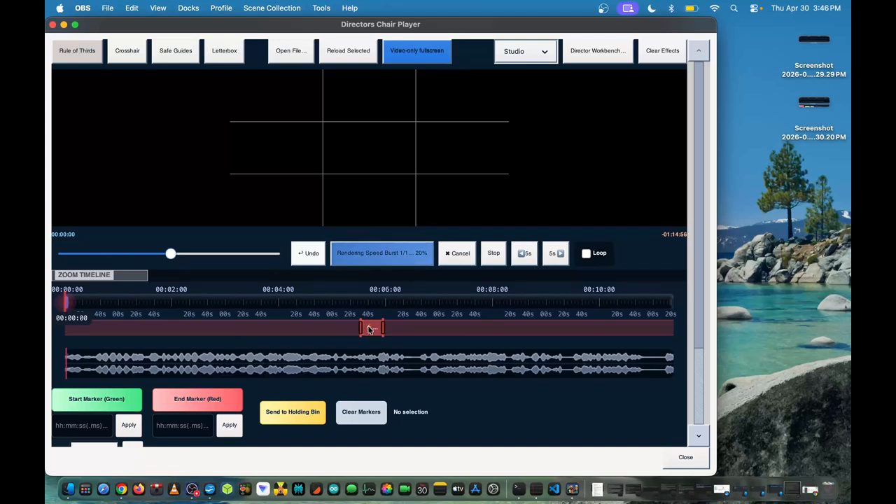
{"action": "scroll", "coordinate": [288, 326], "scroll_direction": "down", "scroll_amount": 10}
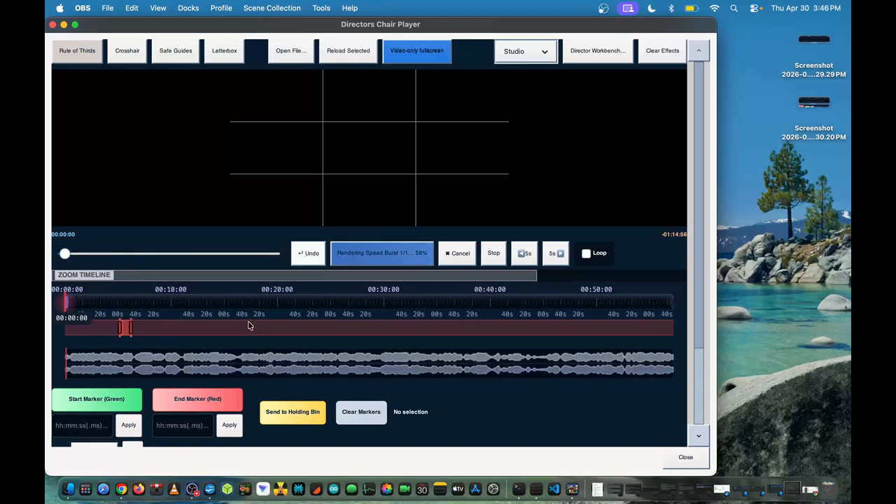
{"action": "scroll", "coordinate": [322, 325], "scroll_direction": "up", "scroll_amount": 10}
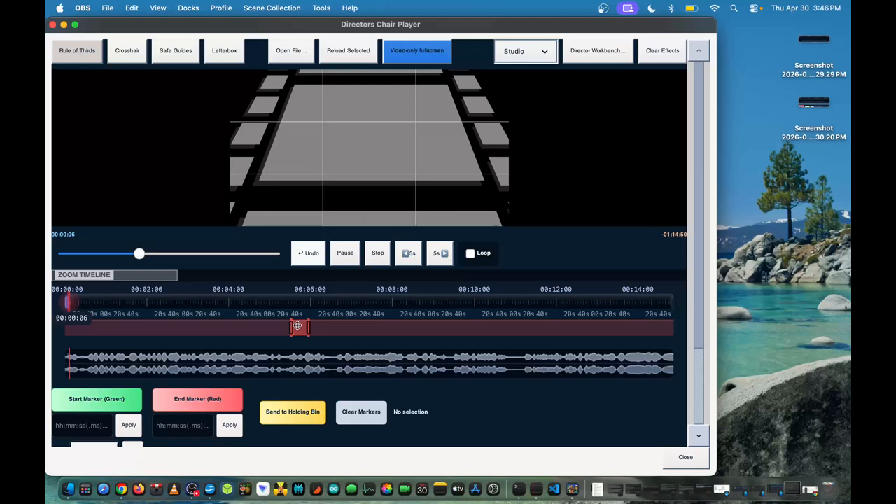
{"action": "left_click_drag", "start_coordinate": [297, 326], "coordinate": [175, 324]}
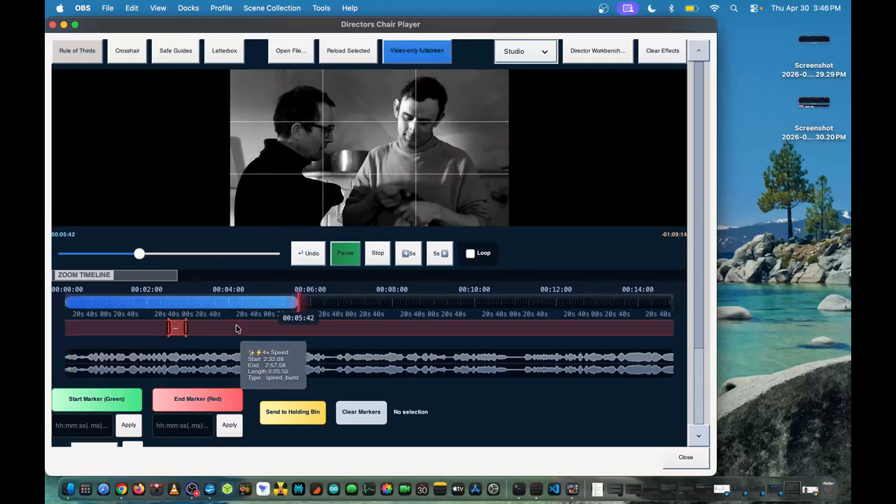
{"action": "left_click", "coordinate": [377, 252]}
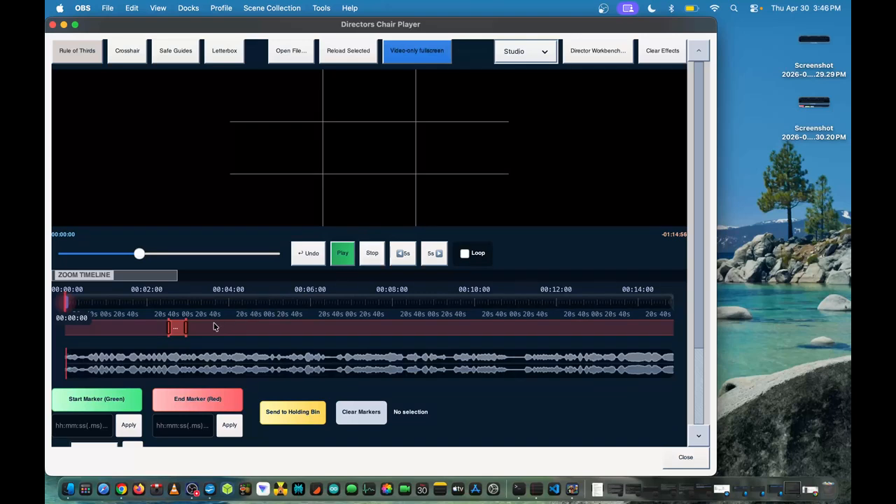
Play the video from shortly before the Speed Burst block through its end, stop playback and close the player
{"action": "mouse_move", "coordinate": [213, 328]}
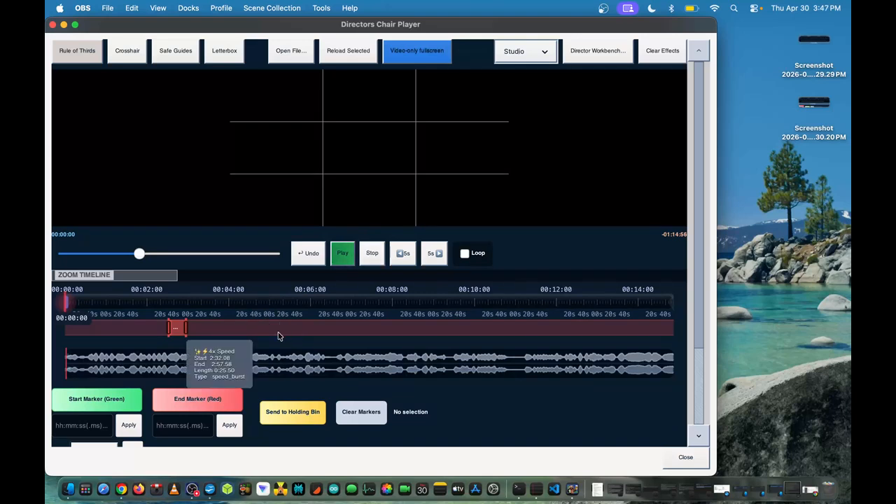
{"action": "left_click", "coordinate": [157, 303]}
{"action": "left_click", "coordinate": [343, 259]}
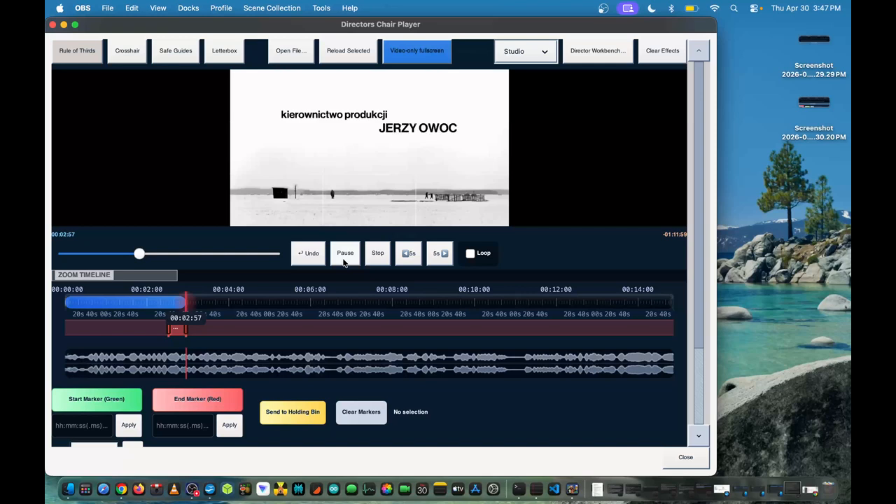
{"action": "left_click", "coordinate": [377, 257]}
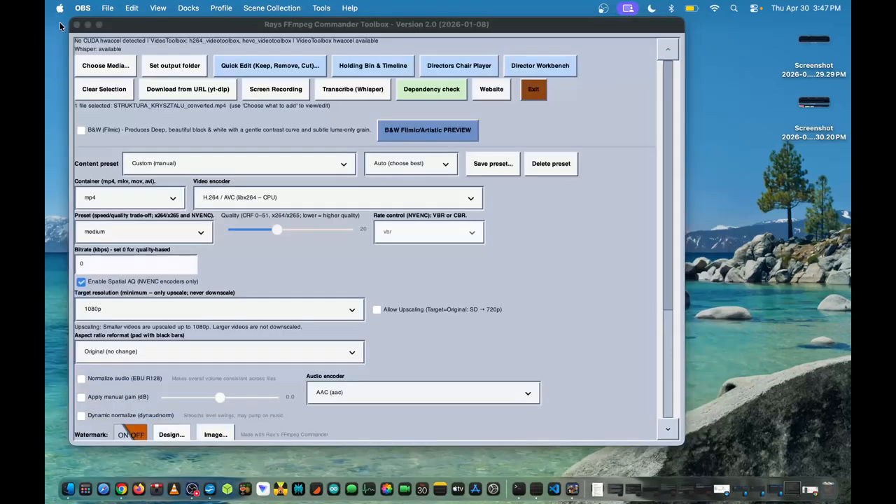
{"action": "left_click", "coordinate": [52, 24]}
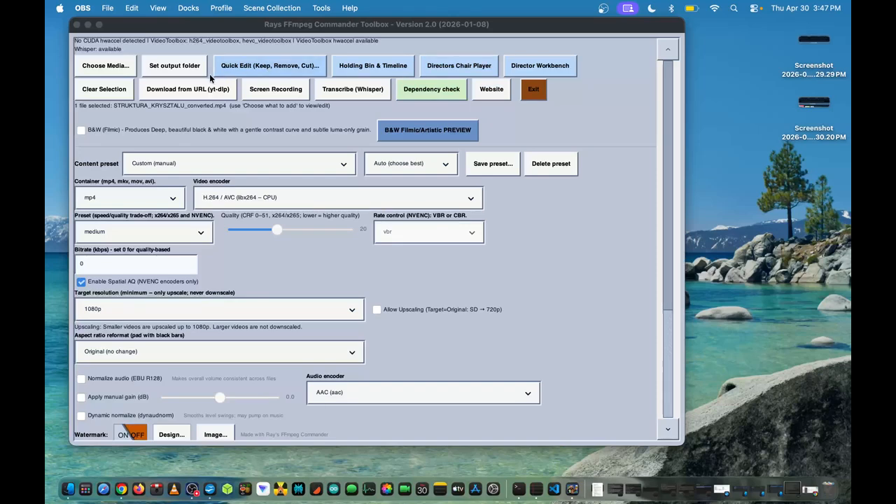
Enter the sample lines "url1," and "url2," in the yt-dlp downloader, read its supported sources and cancel the download
{"action": "left_click", "coordinate": [188, 90]}
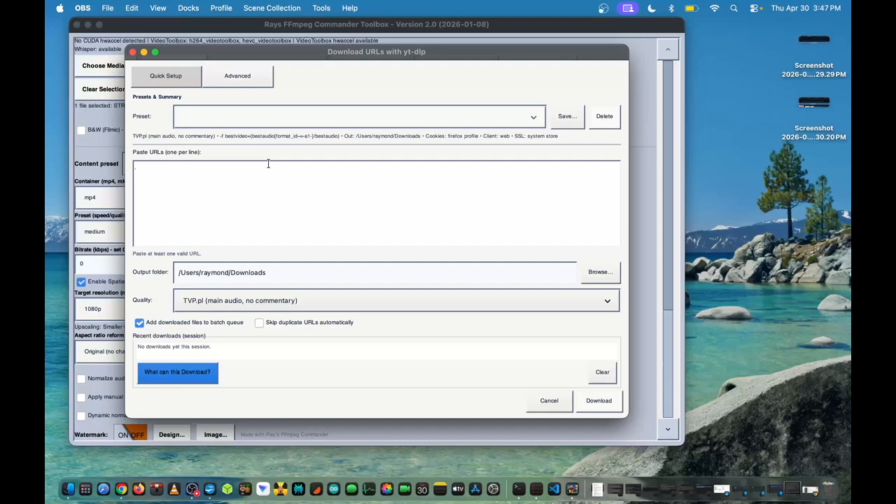
{"action": "type", "text": "url1, url2,"}
{"action": "left_click", "coordinate": [195, 369]}
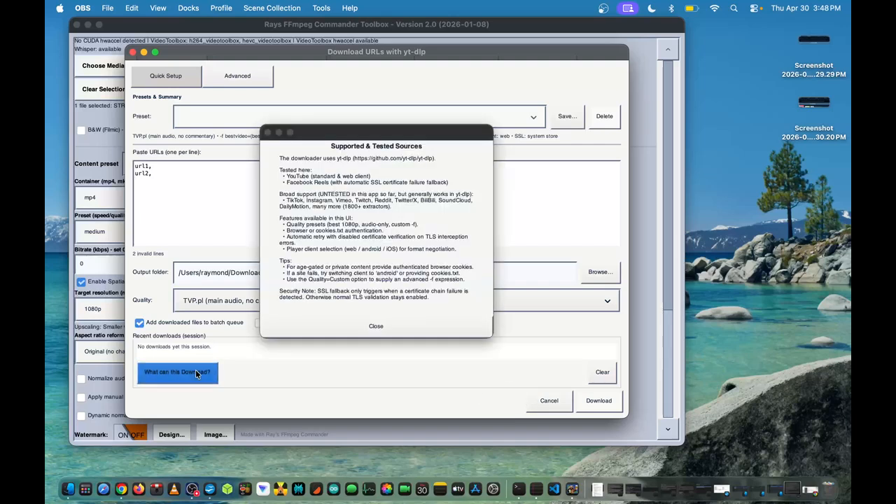
{"action": "left_click", "coordinate": [374, 323]}
{"action": "left_click", "coordinate": [541, 397]}
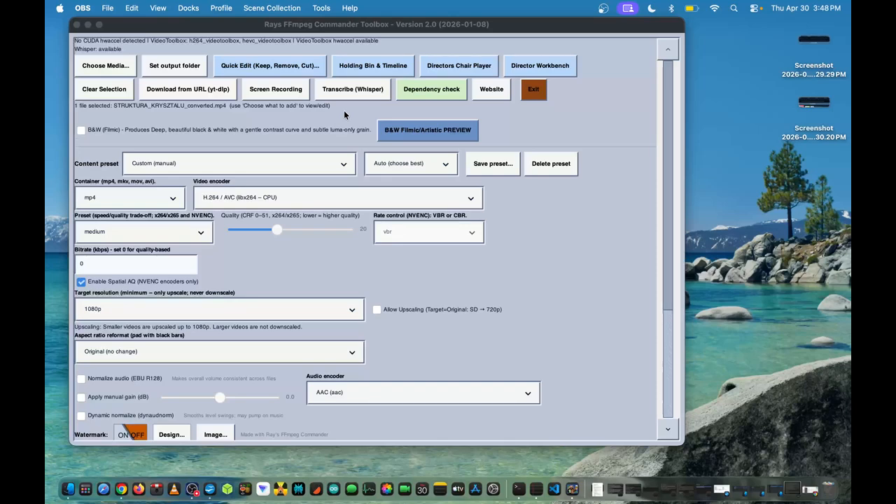
Open the B&W Preview Controls and read the film stock reference and the explanation of the simulation engine
{"action": "left_click", "coordinate": [409, 129]}
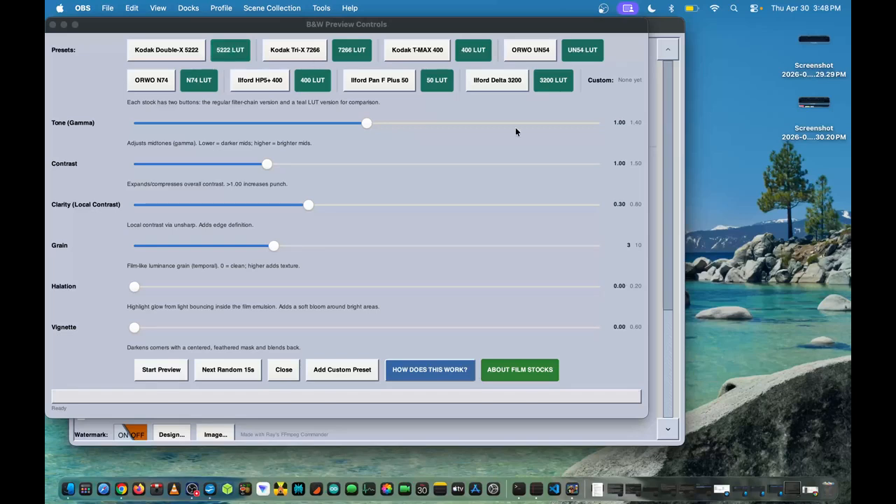
{"action": "left_click", "coordinate": [502, 370]}
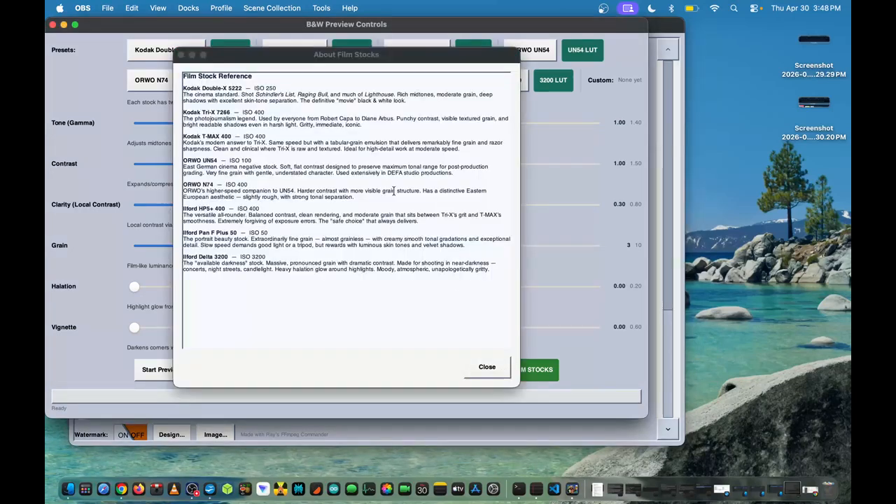
{"action": "left_click", "coordinate": [478, 368]}
{"action": "left_click", "coordinate": [413, 370]}
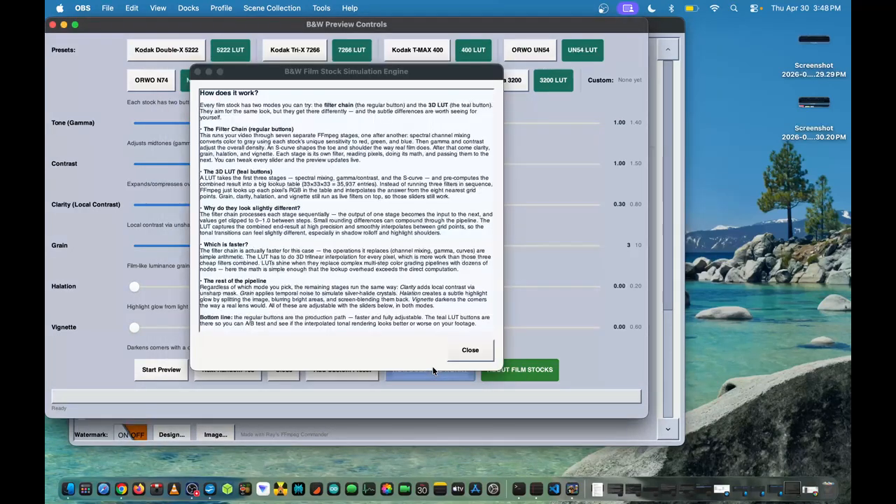
{"action": "left_click", "coordinate": [470, 354]}
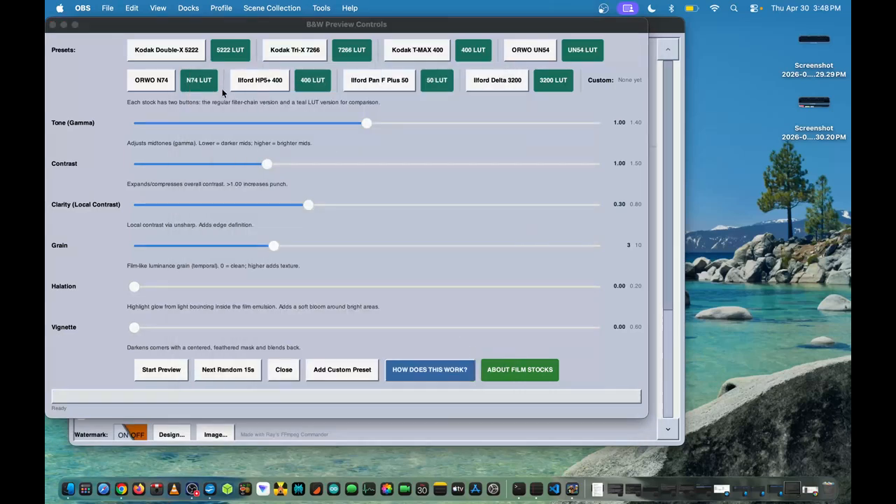
Preview the video with the Kodak T-MAX 400 LUT preset and close the preview and the B&W controls
{"action": "left_click", "coordinate": [462, 59]}
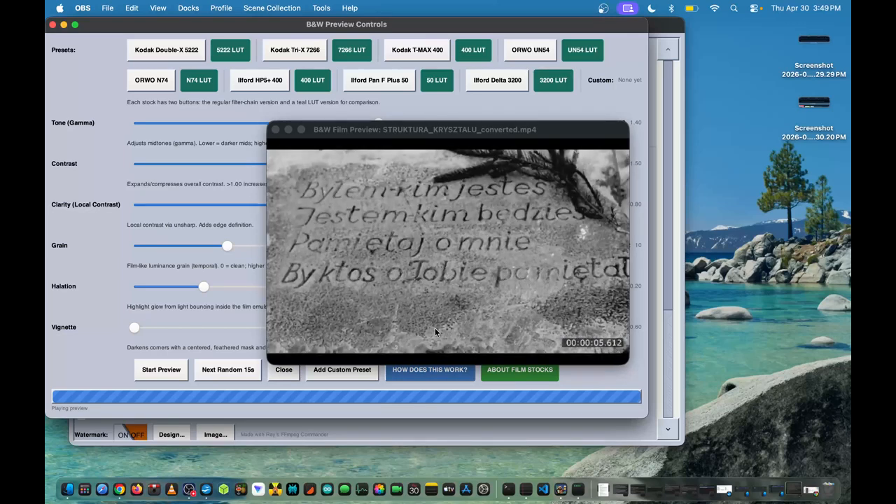
{"action": "left_click", "coordinate": [276, 130]}
{"action": "left_click", "coordinate": [52, 24]}
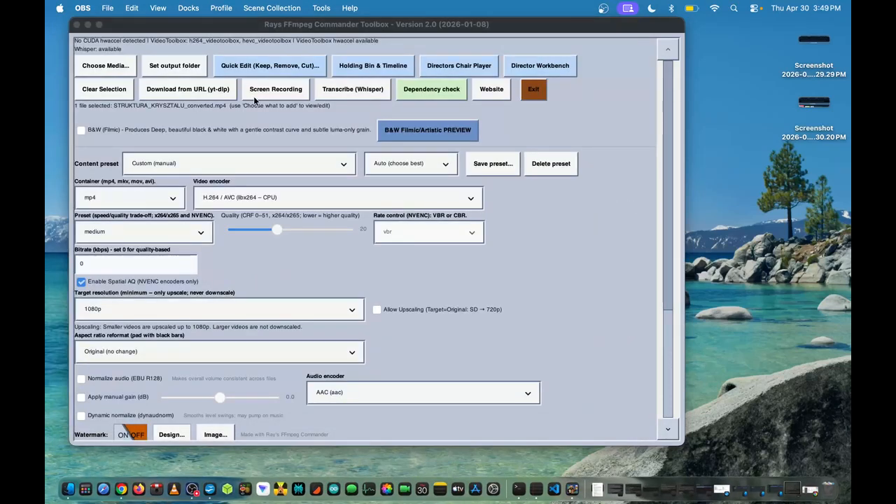
Open the Whisper transcription settings and set the translation language to Italian
{"action": "left_click", "coordinate": [345, 95]}
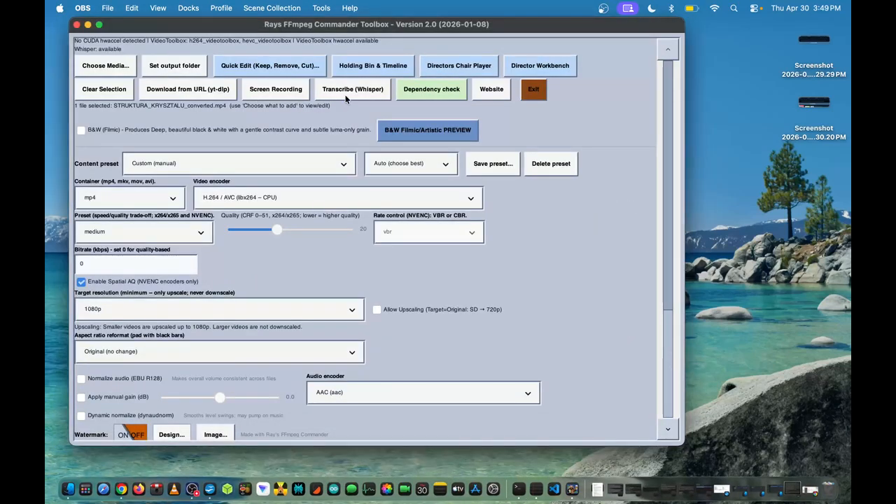
{"action": "left_click", "coordinate": [345, 96]}
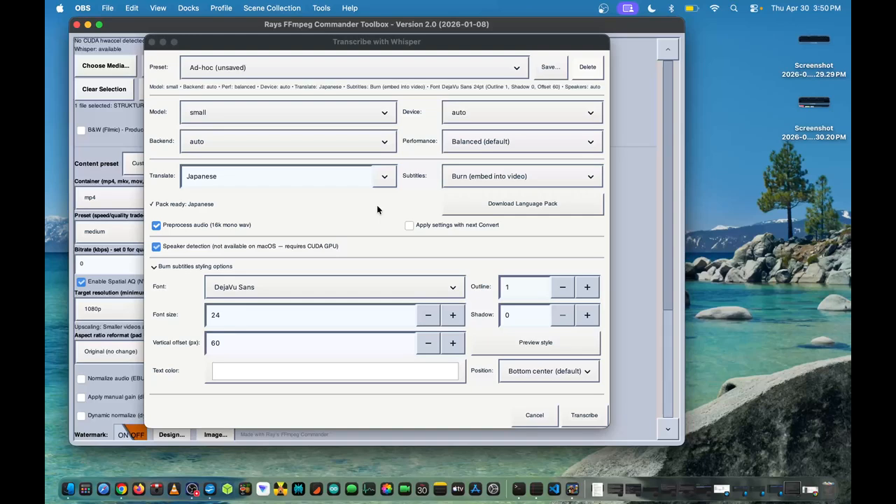
{"action": "left_click", "coordinate": [383, 178]}
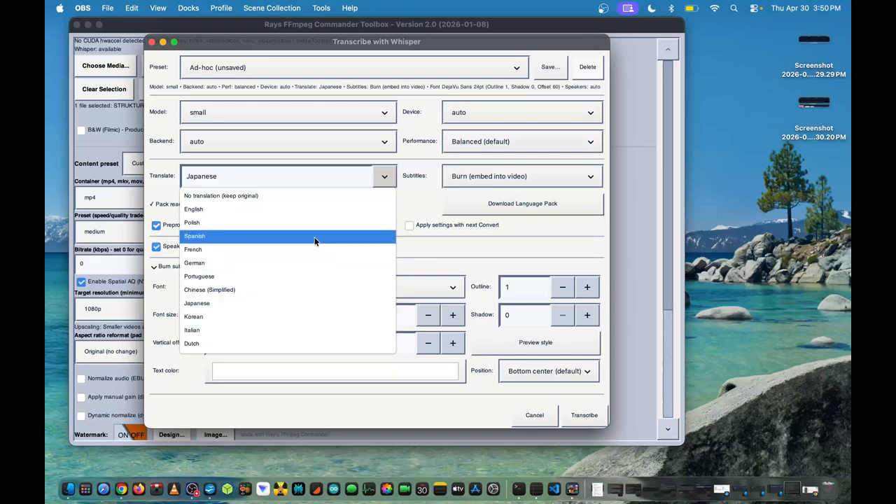
{"action": "left_click", "coordinate": [225, 331]}
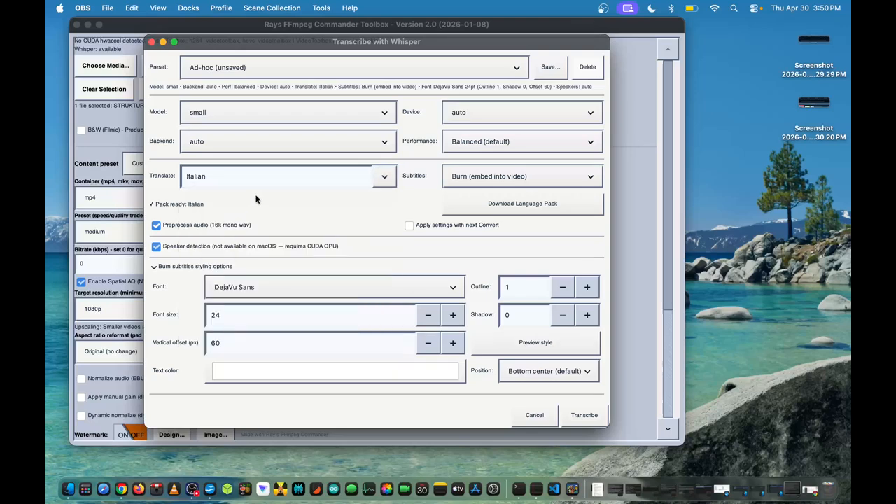
Change the translation language to Portuguese and download its language pack
{"action": "left_click", "coordinate": [383, 180]}
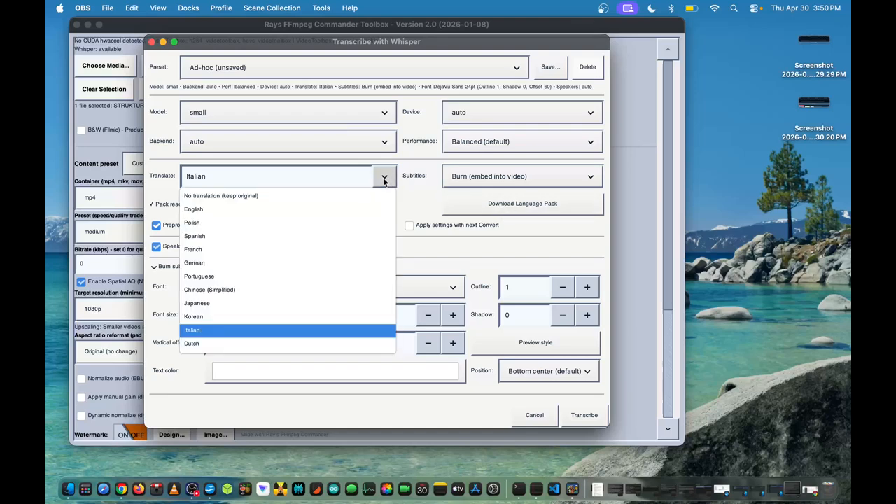
{"action": "left_click", "coordinate": [252, 276]}
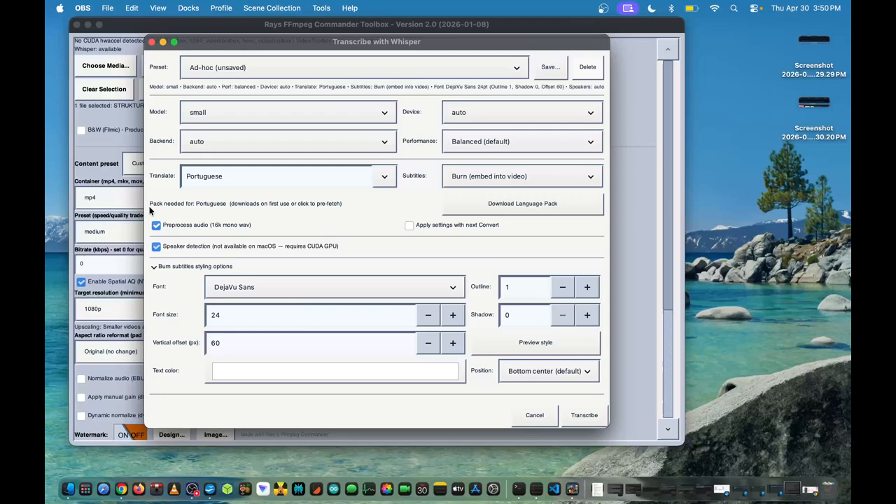
{"action": "left_click", "coordinate": [472, 205]}
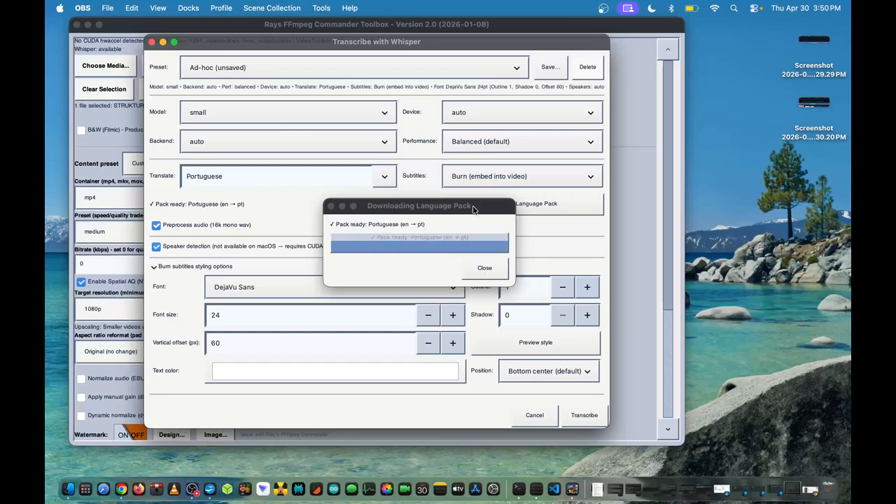
{"action": "left_click", "coordinate": [482, 268]}
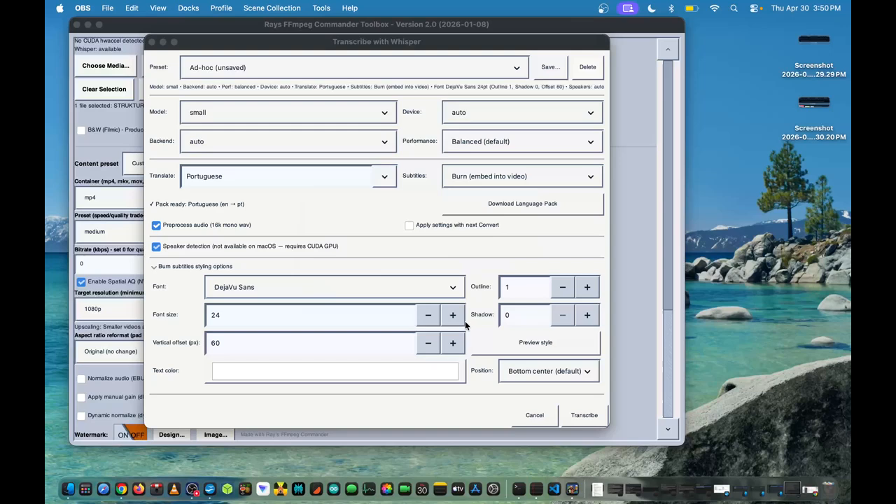
Set the burned-in subtitle text color to golden yellow, move the transcription dialog lower and cancel it without transcribing
{"action": "left_click", "coordinate": [392, 378]}
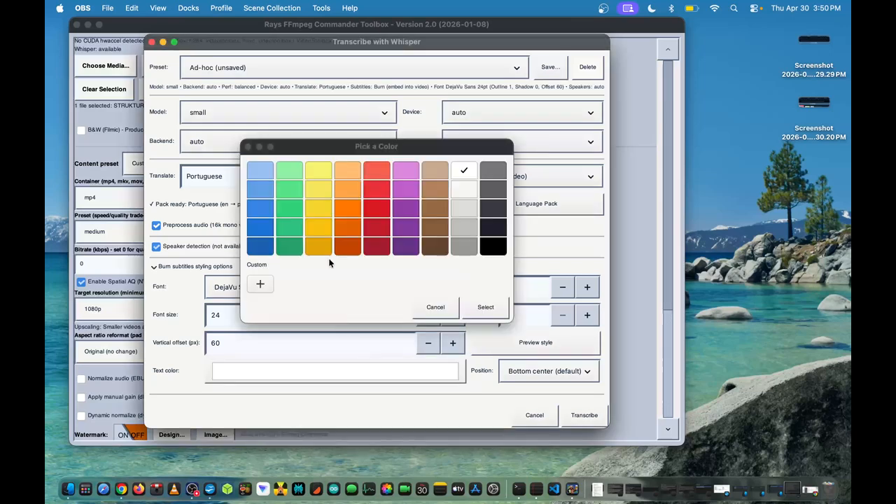
{"action": "left_click", "coordinate": [322, 225]}
{"action": "left_click", "coordinate": [474, 311]}
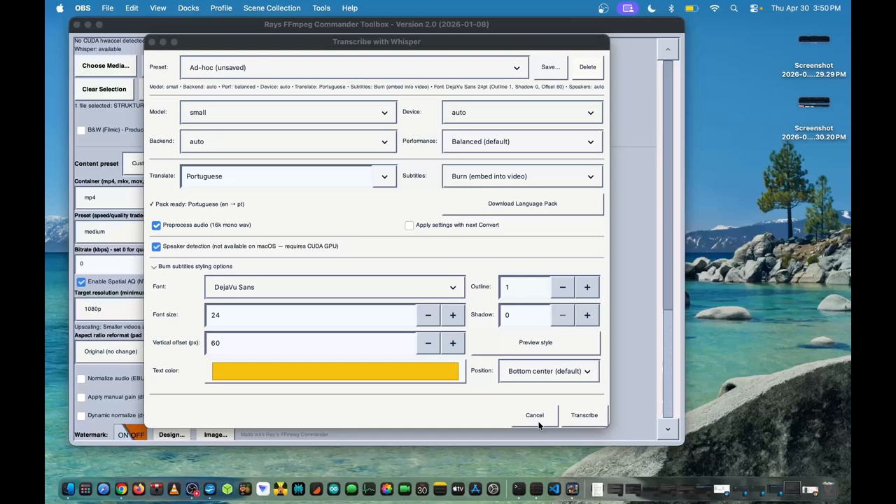
{"action": "left_click_drag", "start_coordinate": [322, 43], "coordinate": [330, 72]}
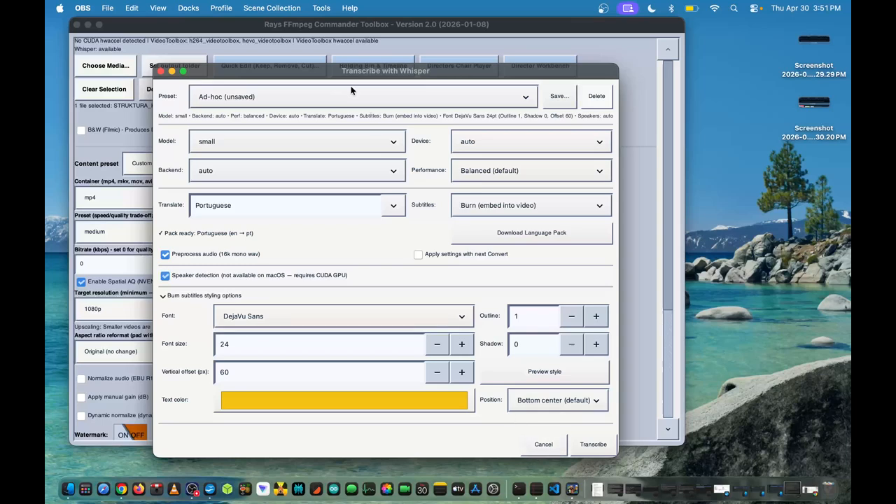
{"action": "left_click", "coordinate": [334, 46]}
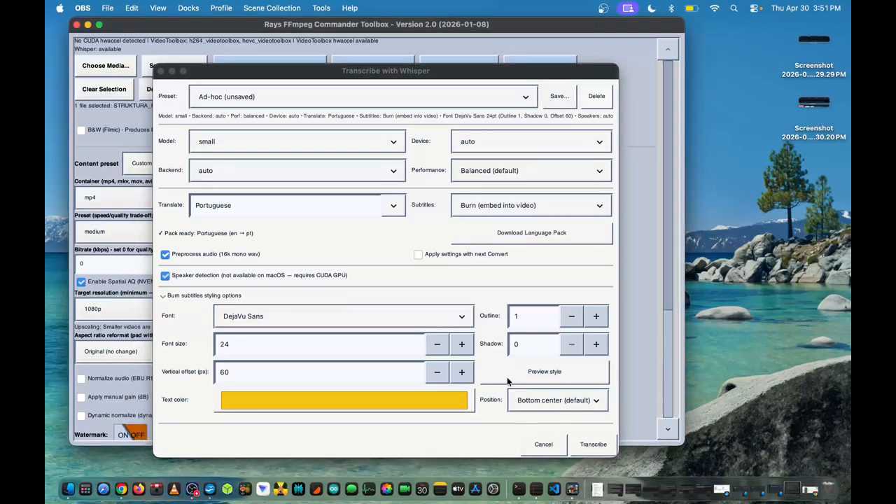
{"action": "left_click", "coordinate": [536, 444]}
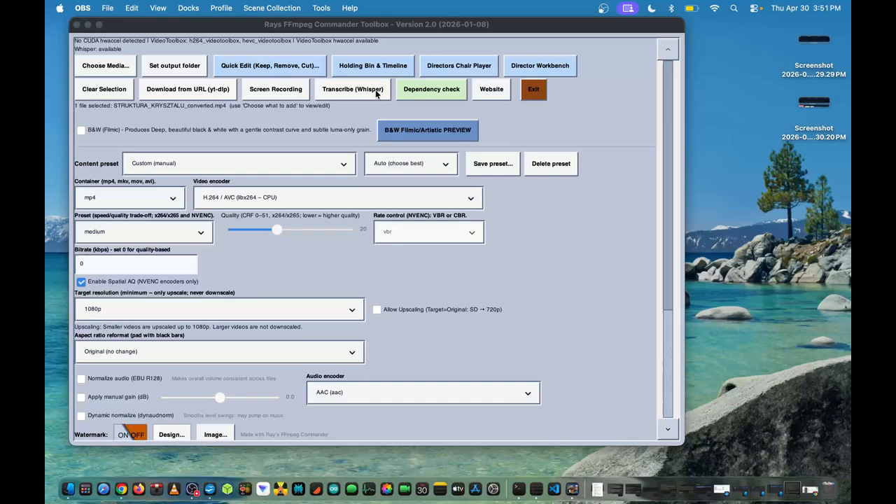
Review the dependency report's entries from ffmpeg, ffprobe and ffplay through to SoX, Whisper and BlackHole, and close the report
{"action": "left_click", "coordinate": [416, 94]}
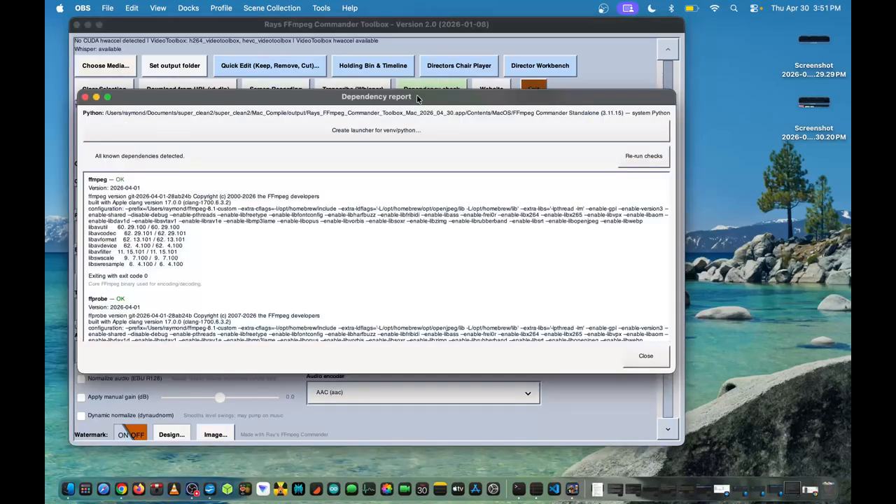
{"action": "scroll", "coordinate": [304, 245], "scroll_direction": "down", "scroll_amount": 10}
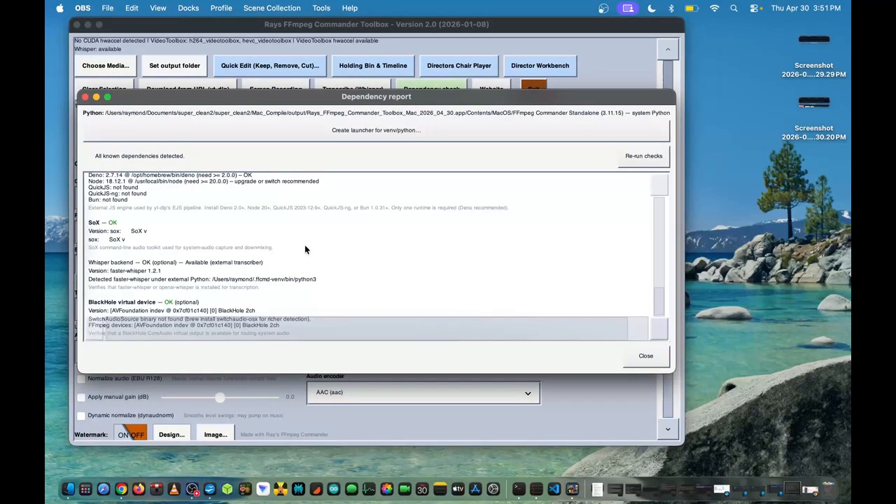
{"action": "left_click", "coordinate": [85, 98]}
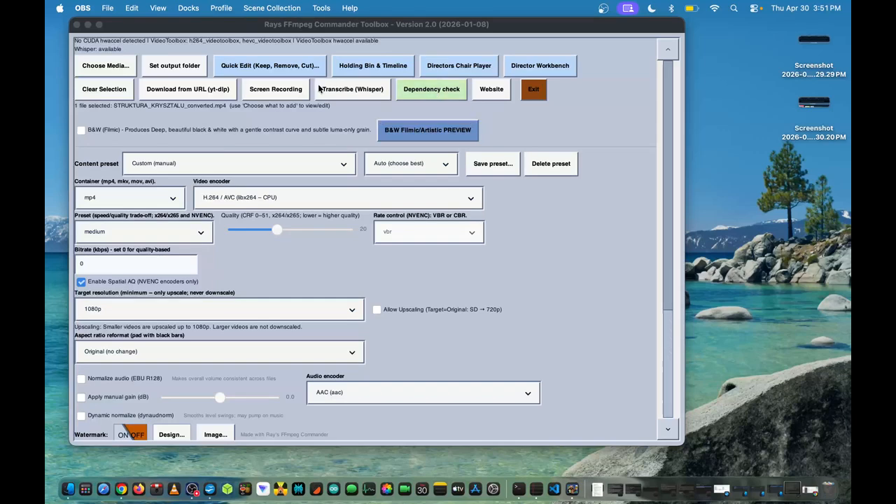
{"action": "left_click", "coordinate": [435, 93]}
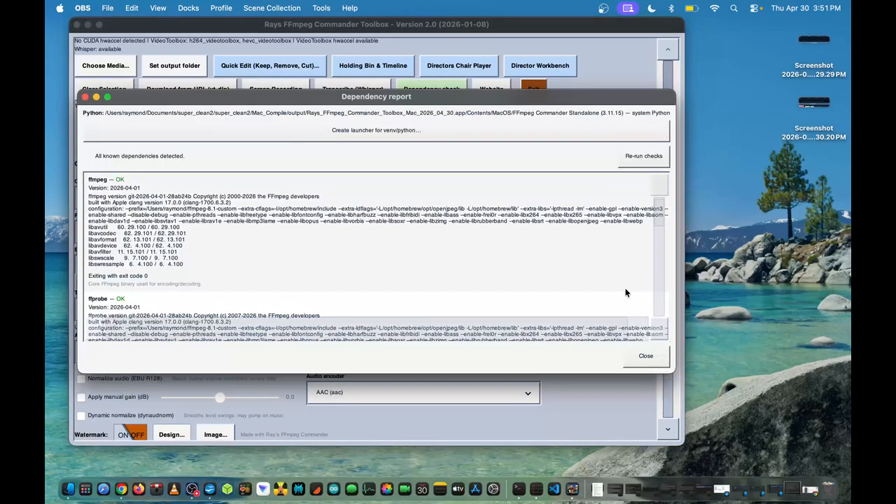
{"action": "scroll", "coordinate": [661, 301], "scroll_direction": "down", "scroll_amount": 2}
{"action": "scroll", "coordinate": [495, 242], "scroll_direction": "down", "scroll_amount": 5}
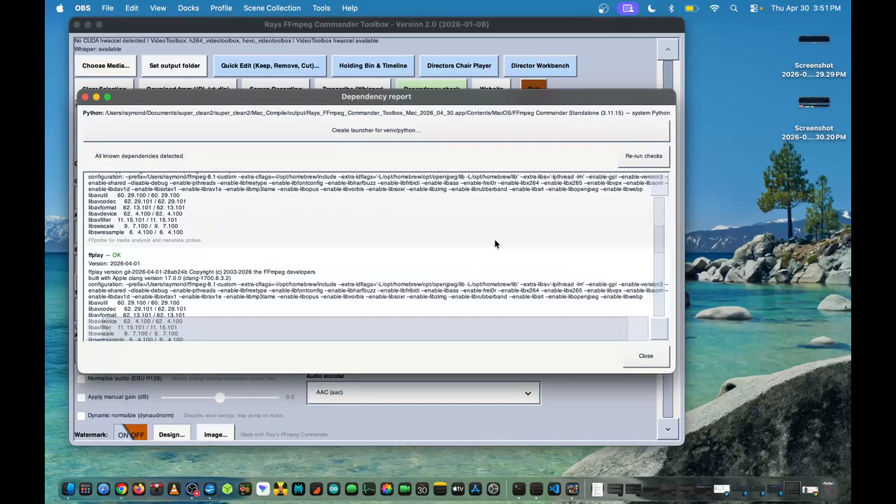
{"action": "scroll", "coordinate": [637, 328], "scroll_direction": "right", "scroll_amount": 3}
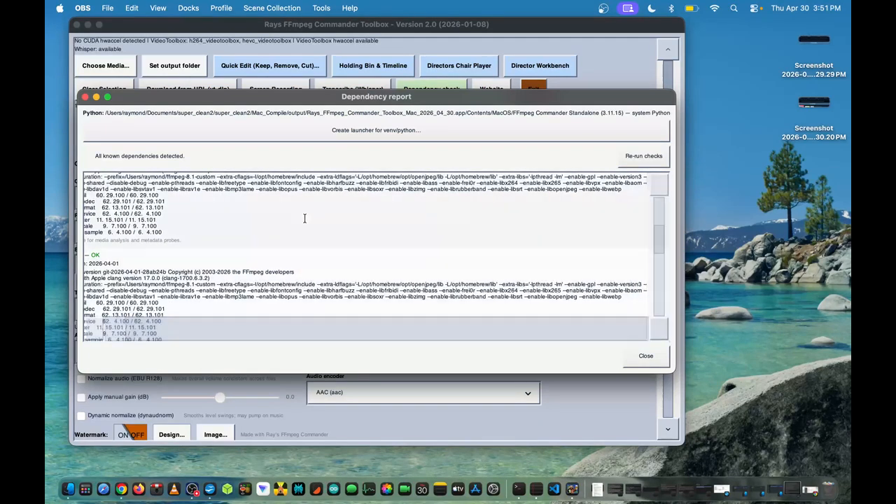
{"action": "left_click", "coordinate": [86, 97]}
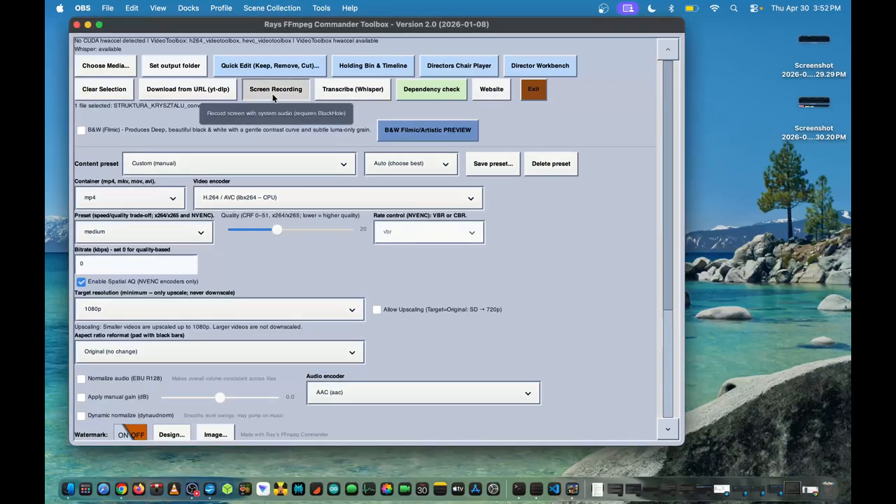
Examine the Screen Recording device, quality, audio mode and output options, and close the window
{"action": "left_click", "coordinate": [273, 98]}
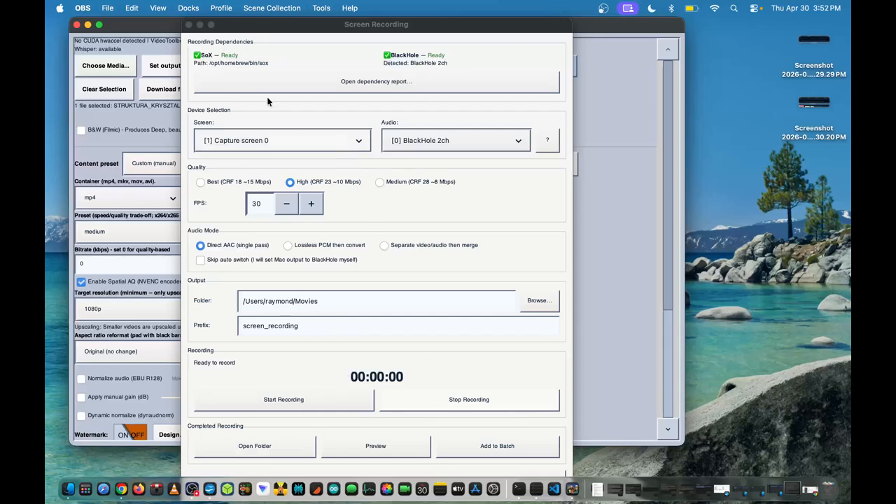
{"action": "left_click", "coordinate": [188, 26]}
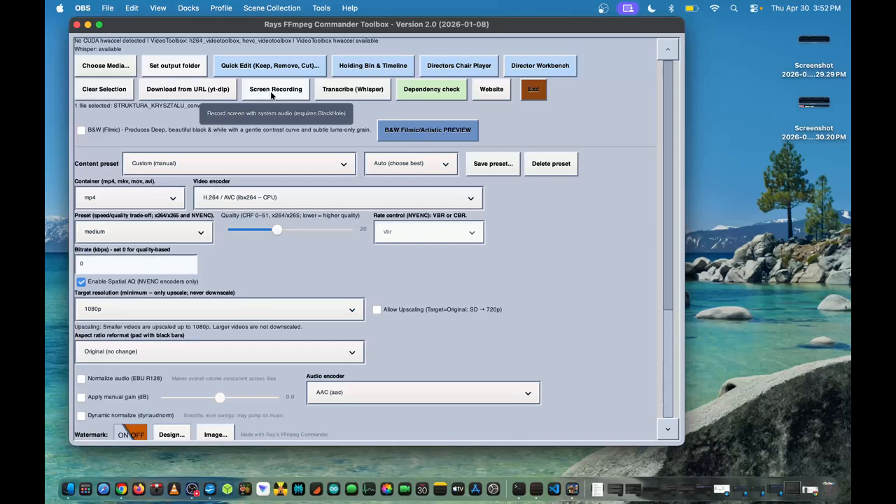
Open the FFmpeg Commander website in Chrome and look through its Guides, FAQ and Philosophy pages
{"action": "left_click", "coordinate": [486, 95]}
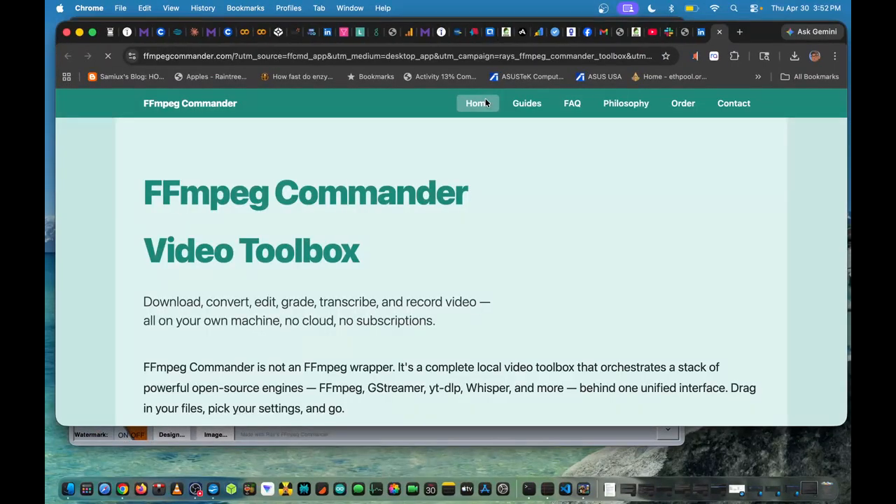
{"action": "left_click", "coordinate": [527, 103]}
{"action": "scroll", "coordinate": [476, 231], "scroll_direction": "down", "scroll_amount": 10}
{"action": "scroll", "coordinate": [504, 196], "scroll_direction": "up", "scroll_amount": 10}
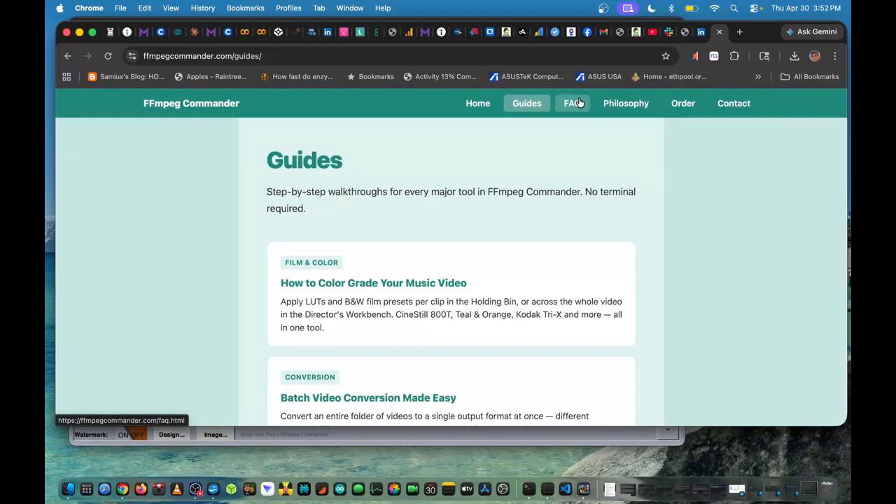
{"action": "left_click", "coordinate": [572, 103]}
{"action": "left_click", "coordinate": [626, 103]}
{"action": "scroll", "coordinate": [536, 205], "scroll_direction": "down", "scroll_amount": 5}
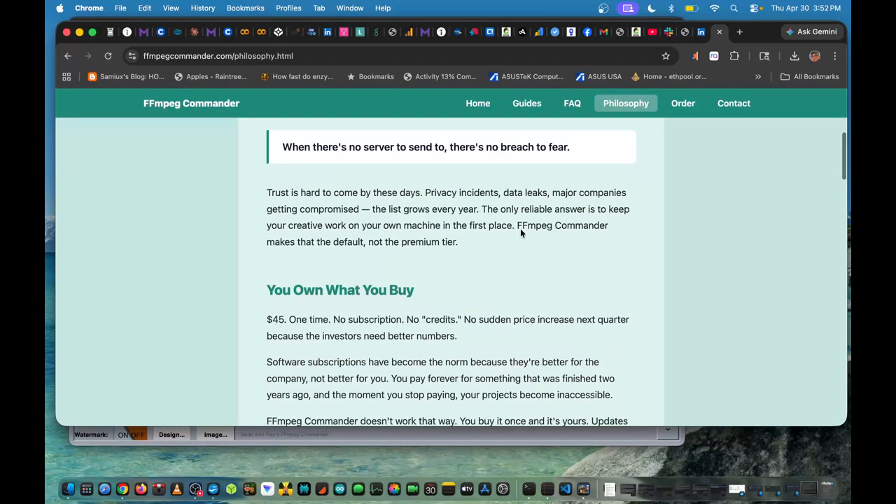
{"action": "scroll", "coordinate": [523, 226], "scroll_direction": "up", "scroll_amount": 5}
Look over the website's Order page and the Contact page's message form, and return to the home page
{"action": "left_click", "coordinate": [673, 103]}
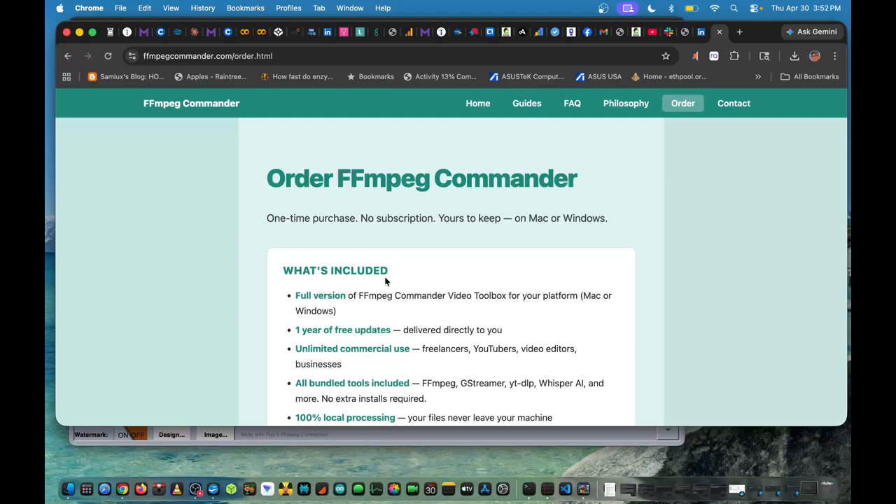
{"action": "scroll", "coordinate": [630, 140], "scroll_direction": "down", "scroll_amount": 10}
{"action": "scroll", "coordinate": [583, 168], "scroll_direction": "up", "scroll_amount": 10}
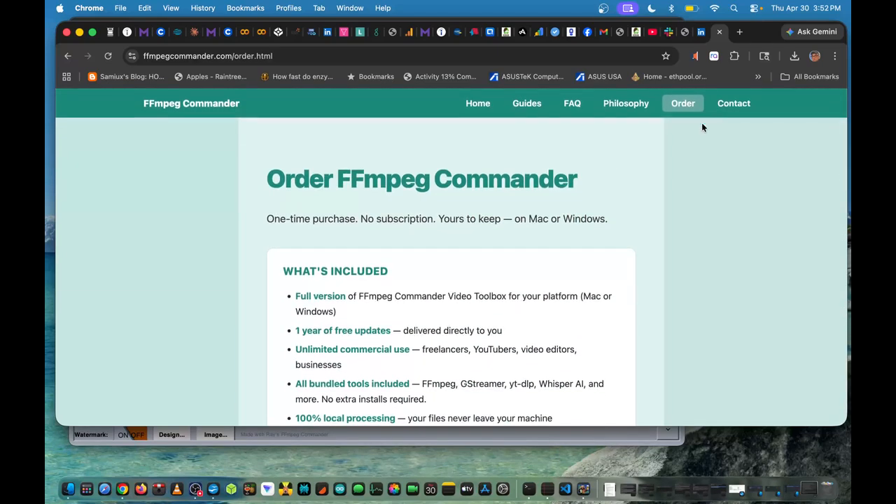
{"action": "left_click", "coordinate": [734, 102]}
{"action": "scroll", "coordinate": [412, 249], "scroll_direction": "down", "scroll_amount": 5}
{"action": "scroll", "coordinate": [413, 248], "scroll_direction": "down", "scroll_amount": 3}
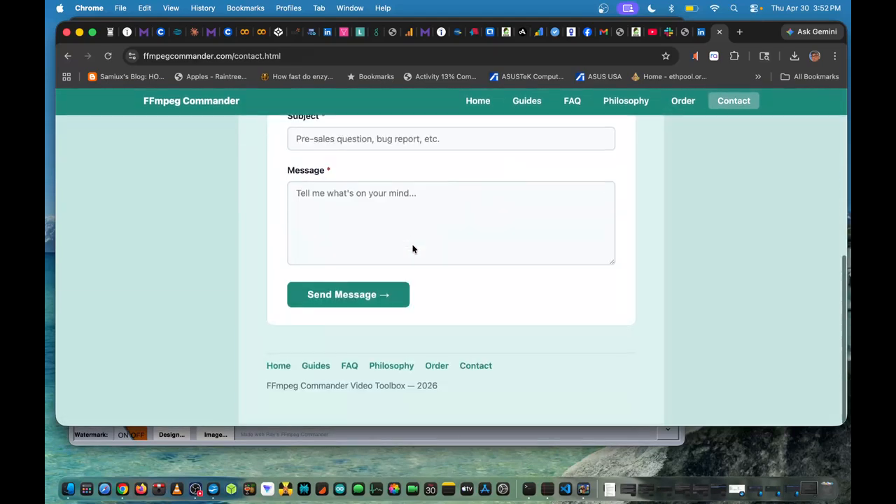
{"action": "scroll", "coordinate": [413, 249], "scroll_direction": "up", "scroll_amount": 5}
{"action": "scroll", "coordinate": [413, 248], "scroll_direction": "down", "scroll_amount": 5}
{"action": "scroll", "coordinate": [413, 249], "scroll_direction": "up", "scroll_amount": 5}
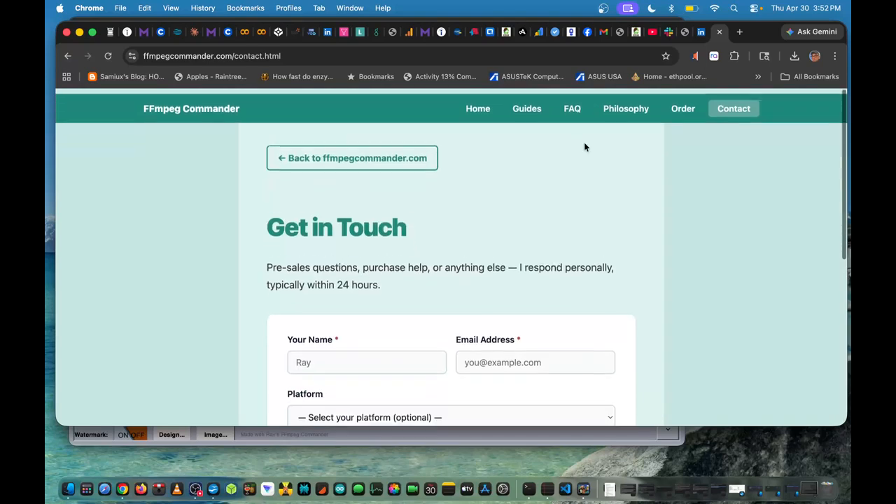
{"action": "left_click", "coordinate": [475, 105]}
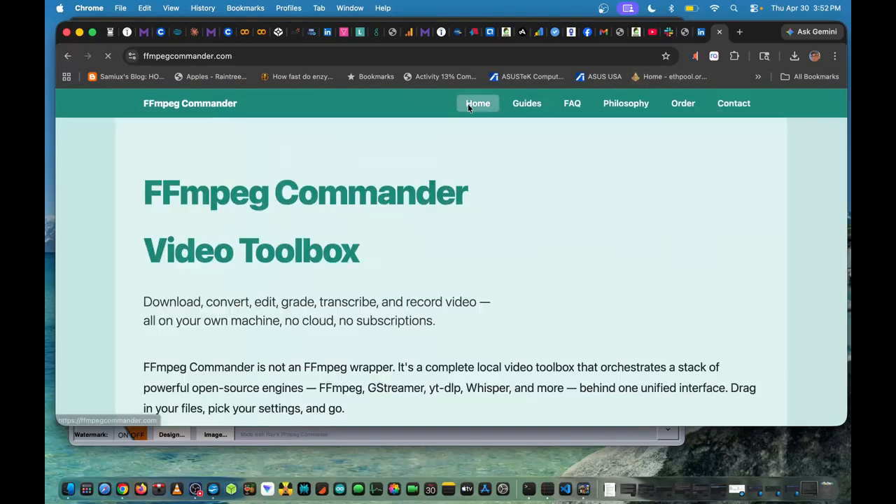